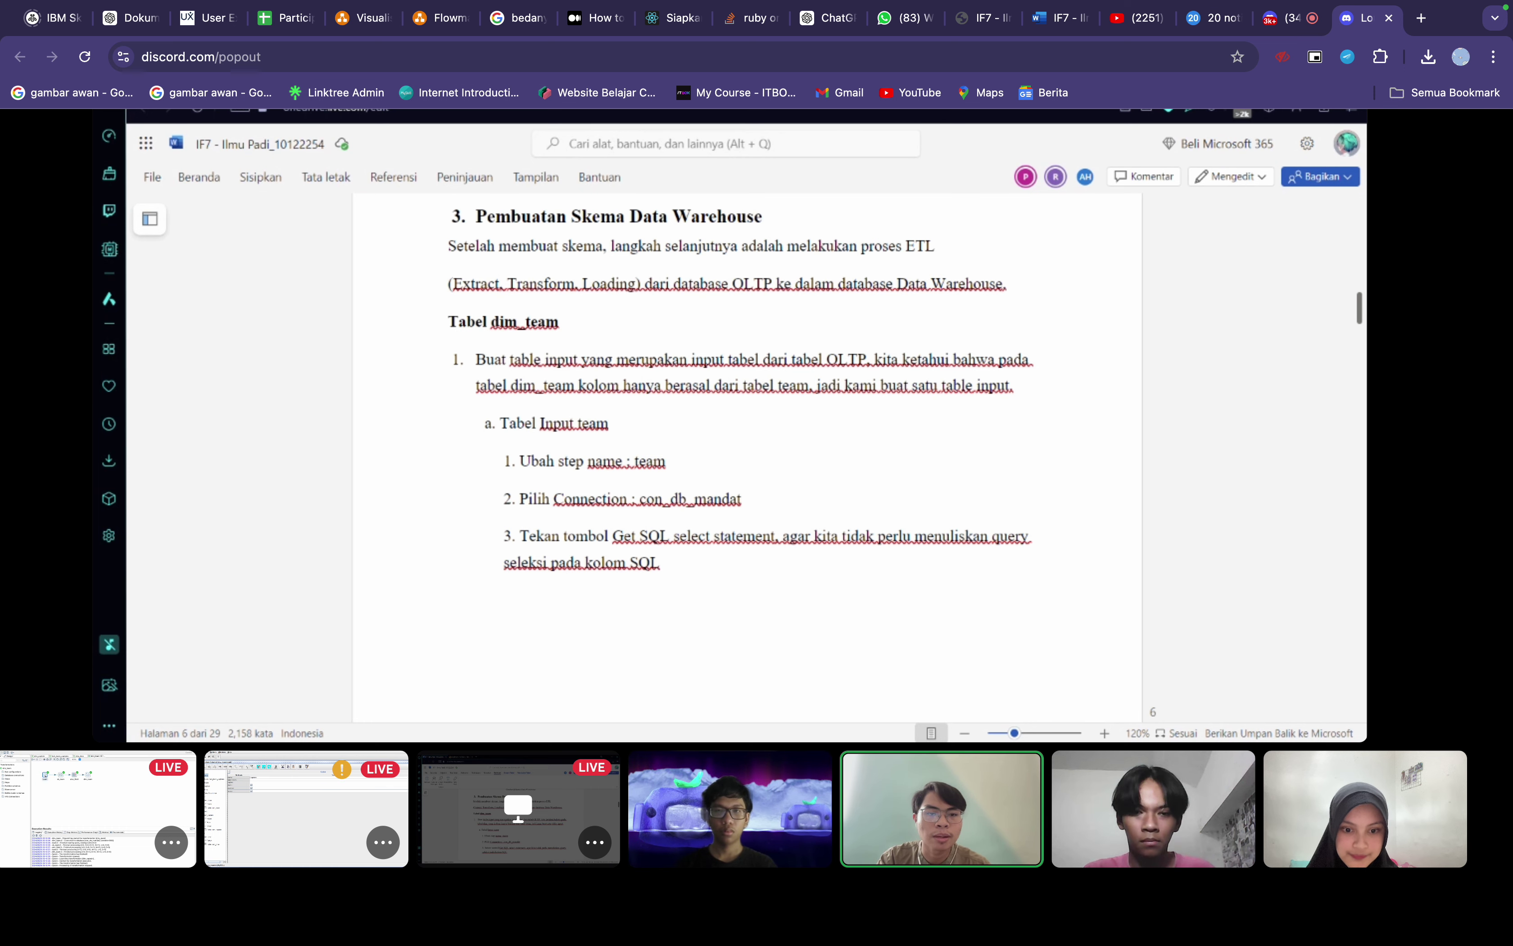
Step: Bring the shared Spoon screen with the dim_team transformation into the call's main view
left_click(182, 794)
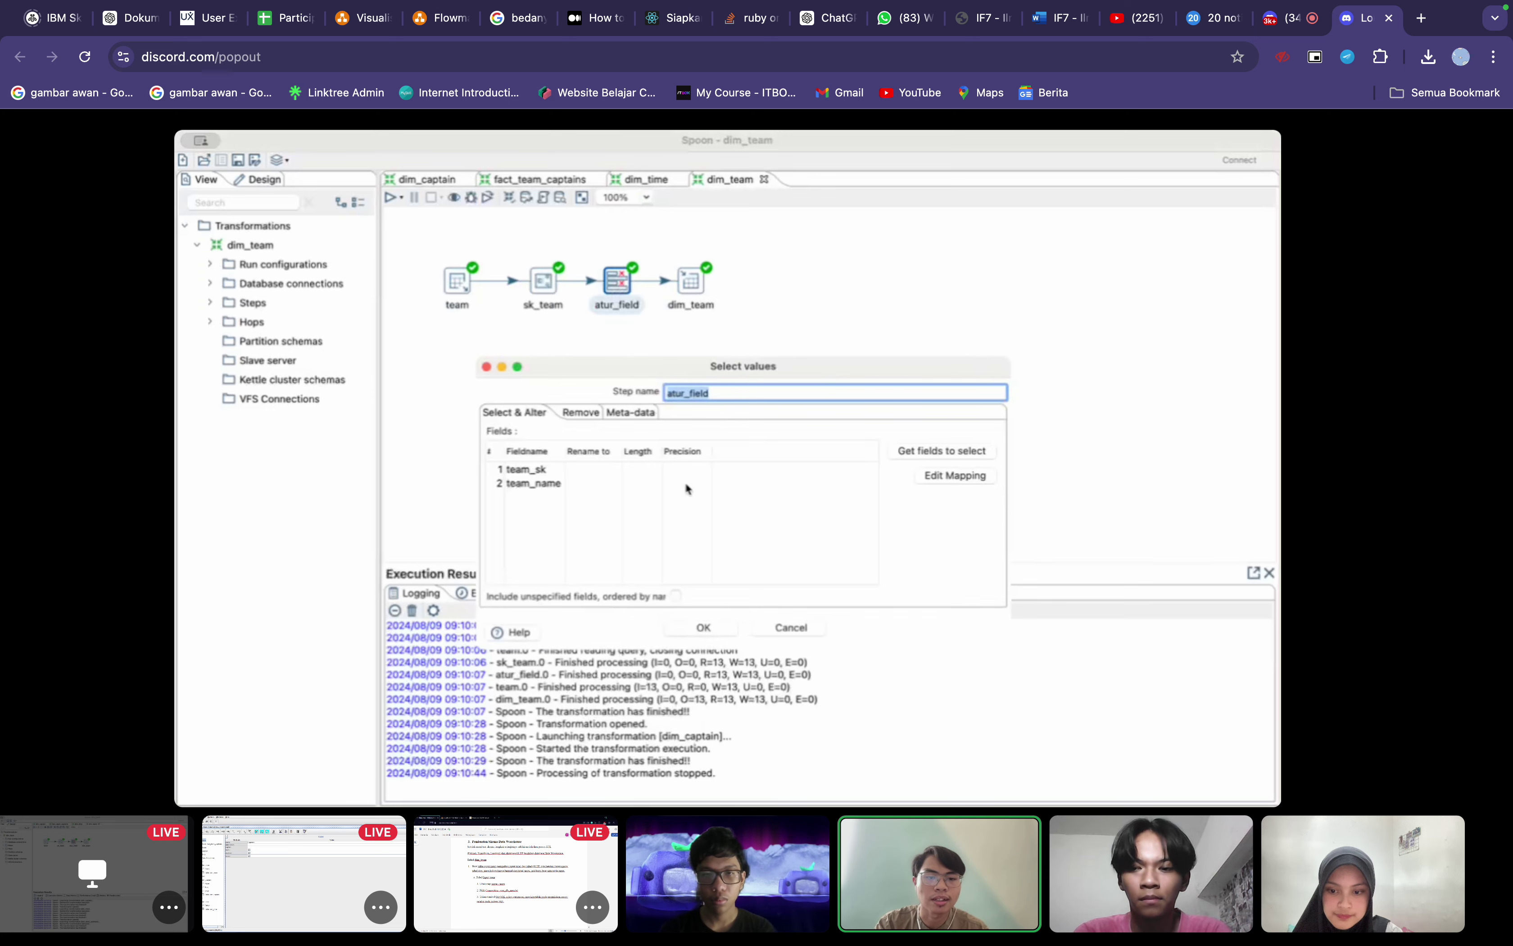
key("super+5")
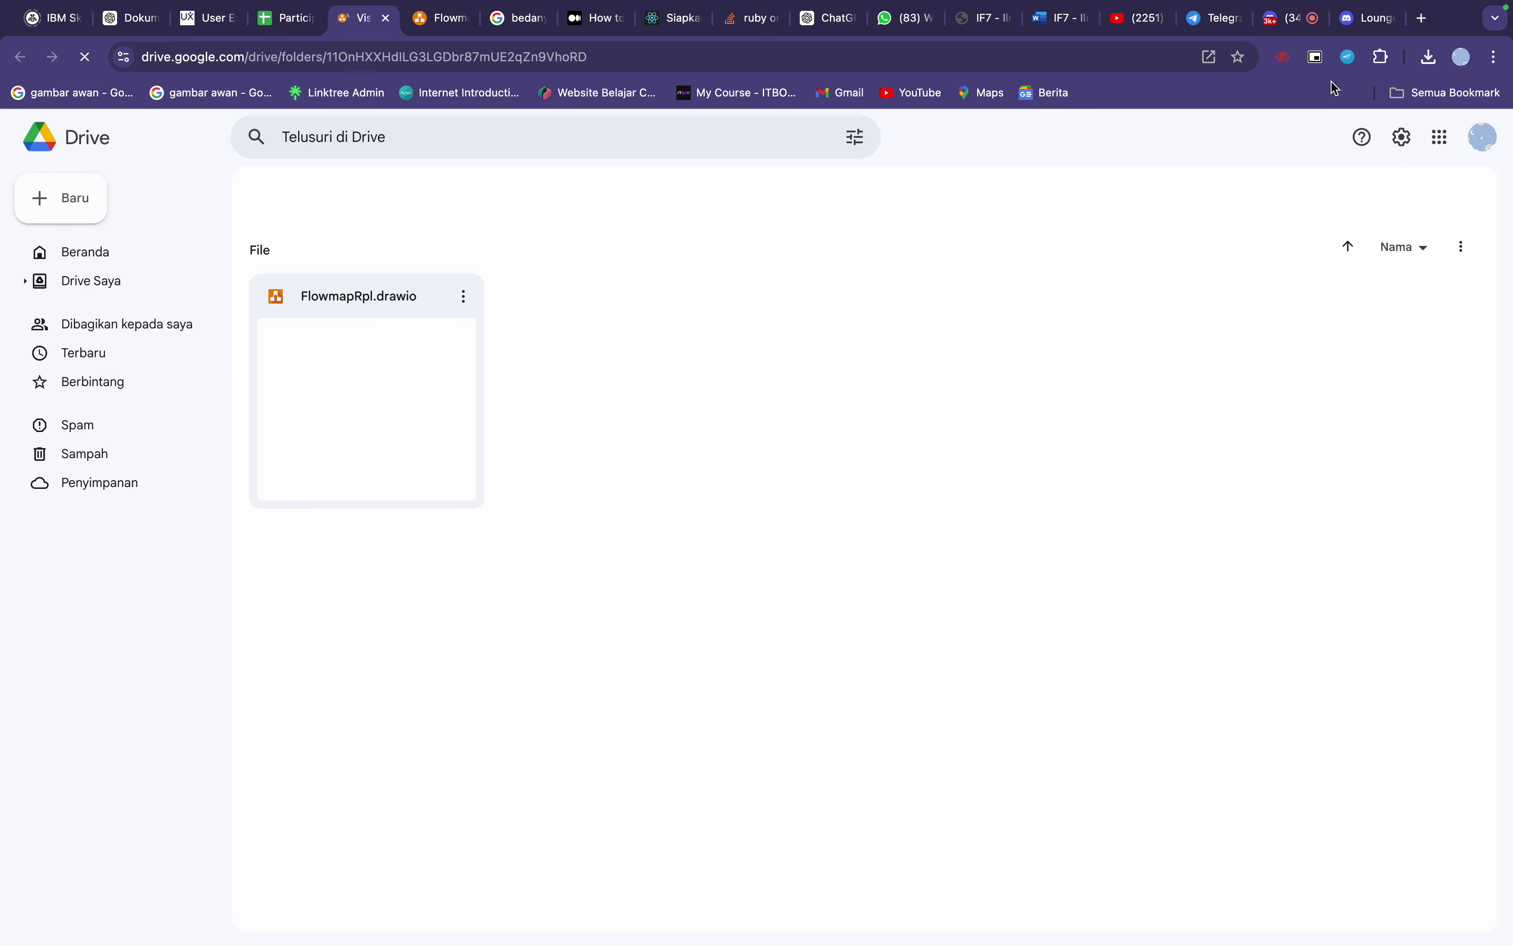
left_click(1354, 29)
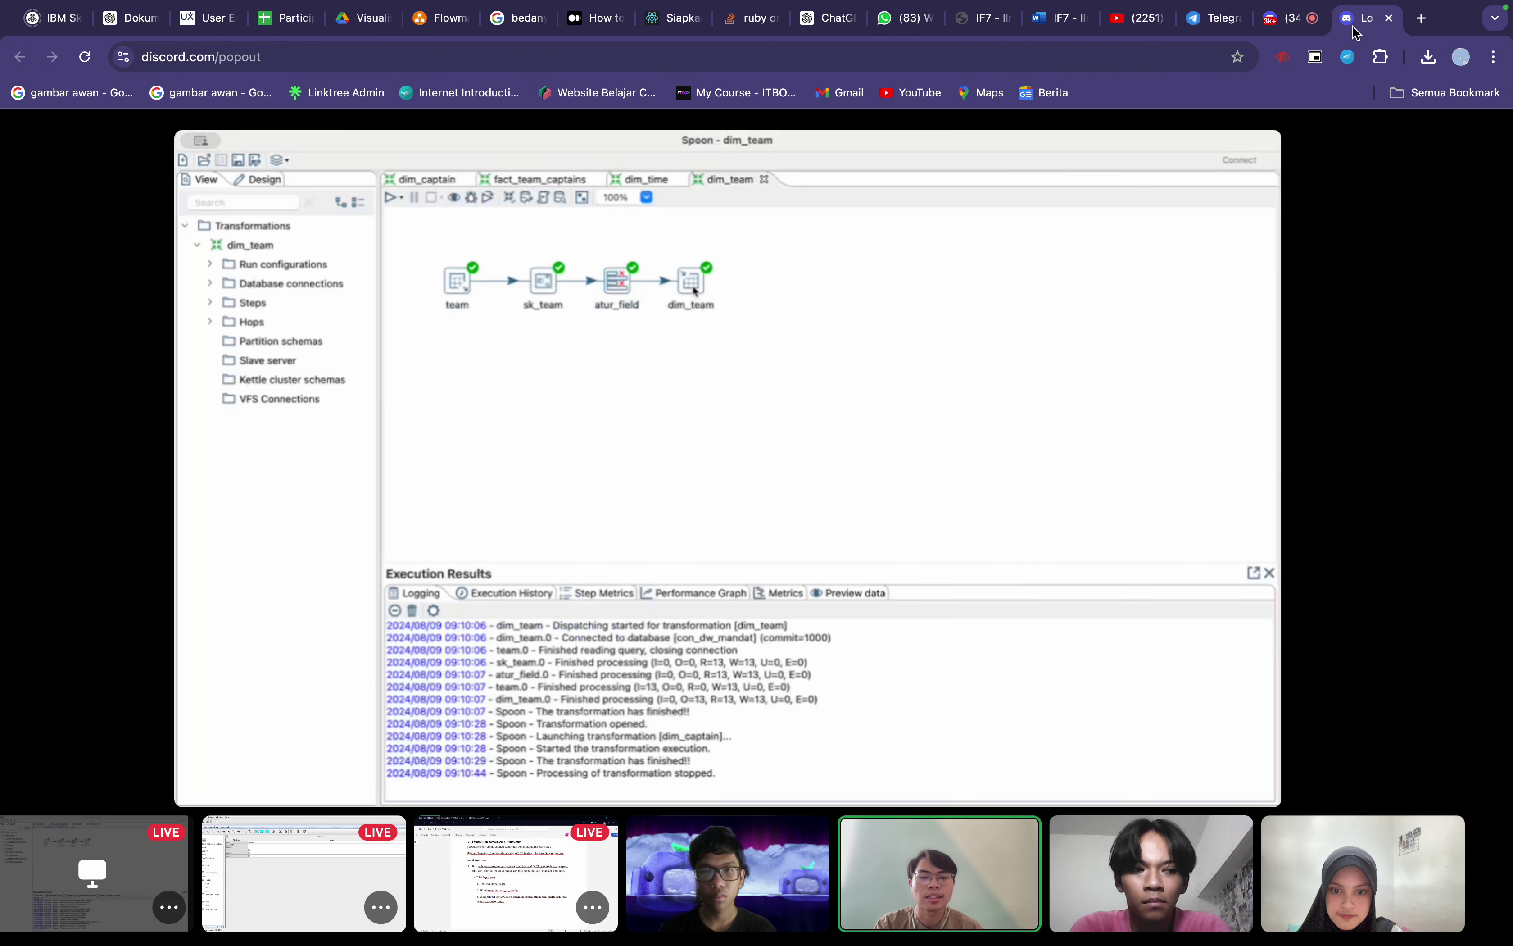
key("super+shift+5")
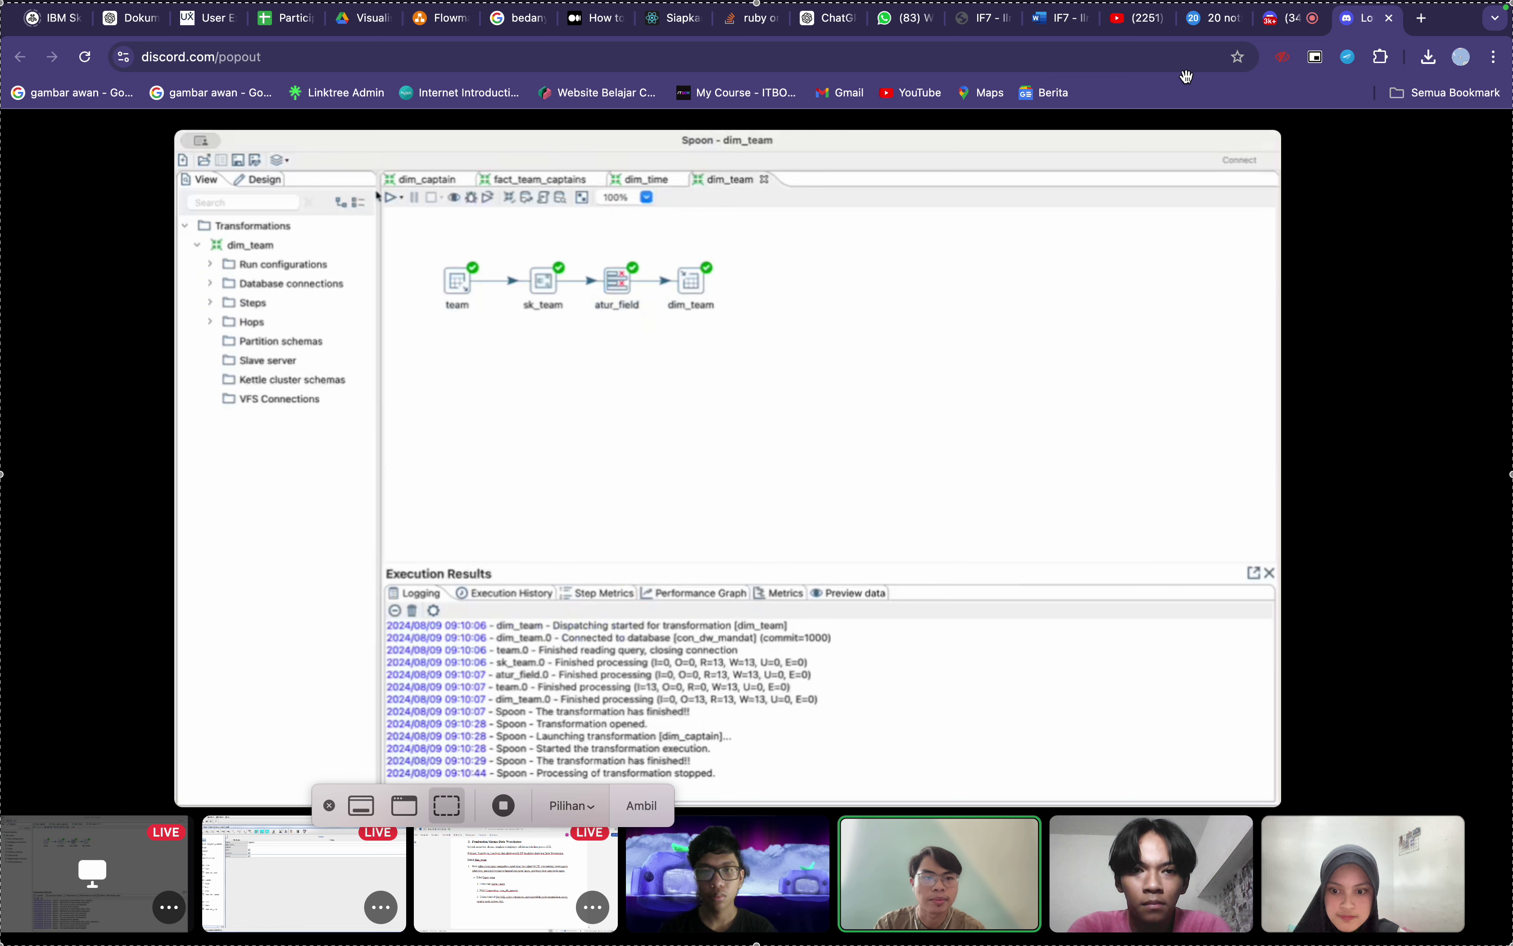
left_click(330, 805)
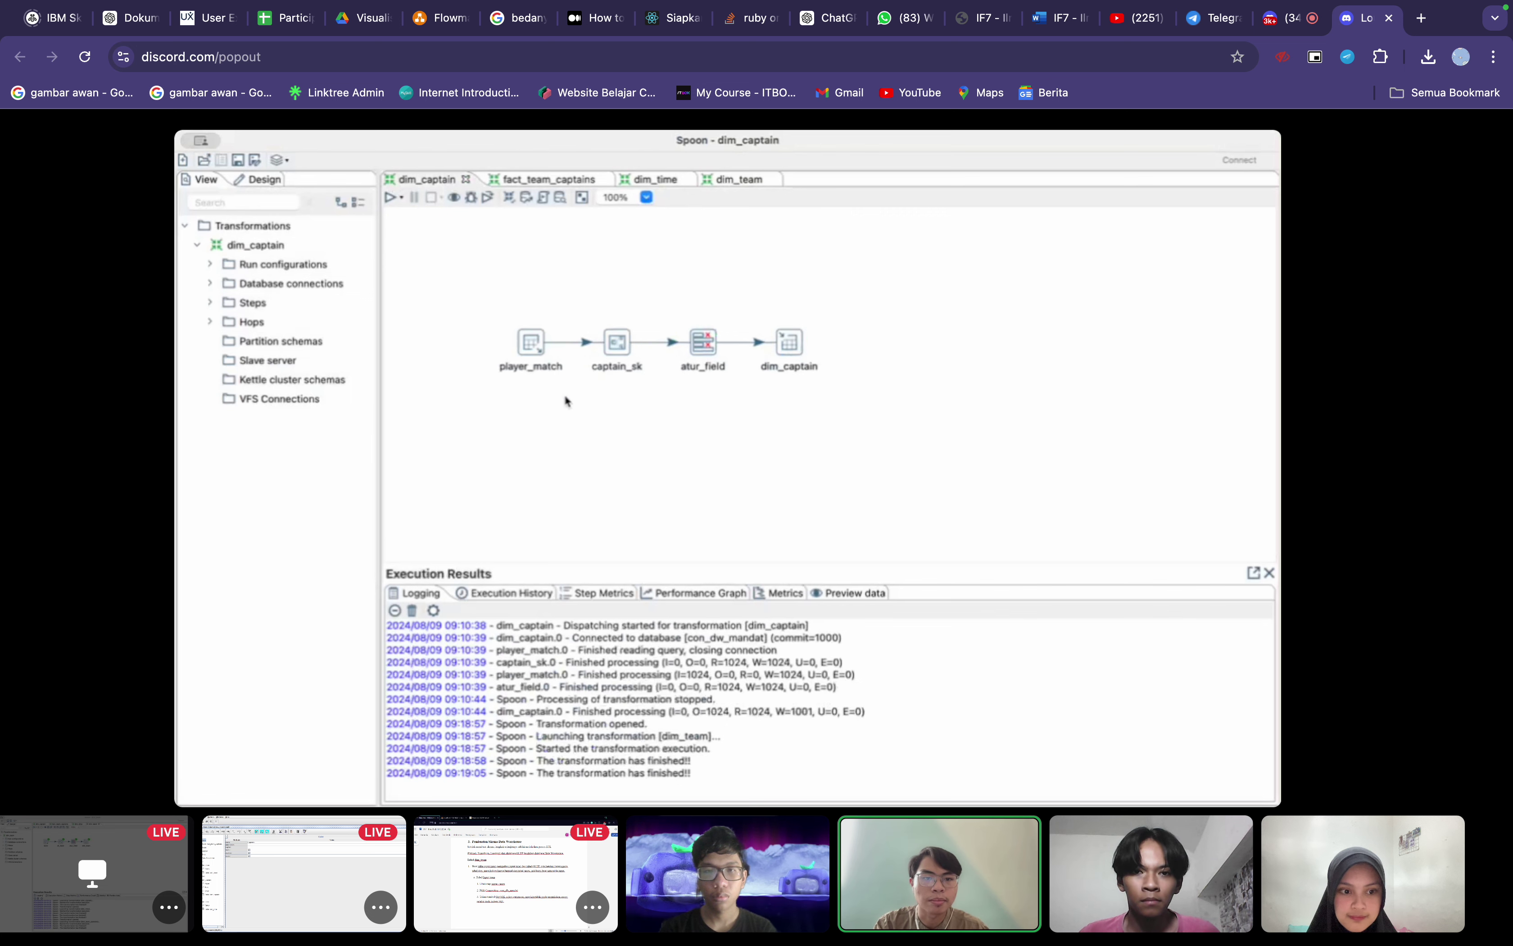
Step: Examine the player_match step of dim_captain and quick-launch a preview of the dim_time output step
left_click(534, 350)
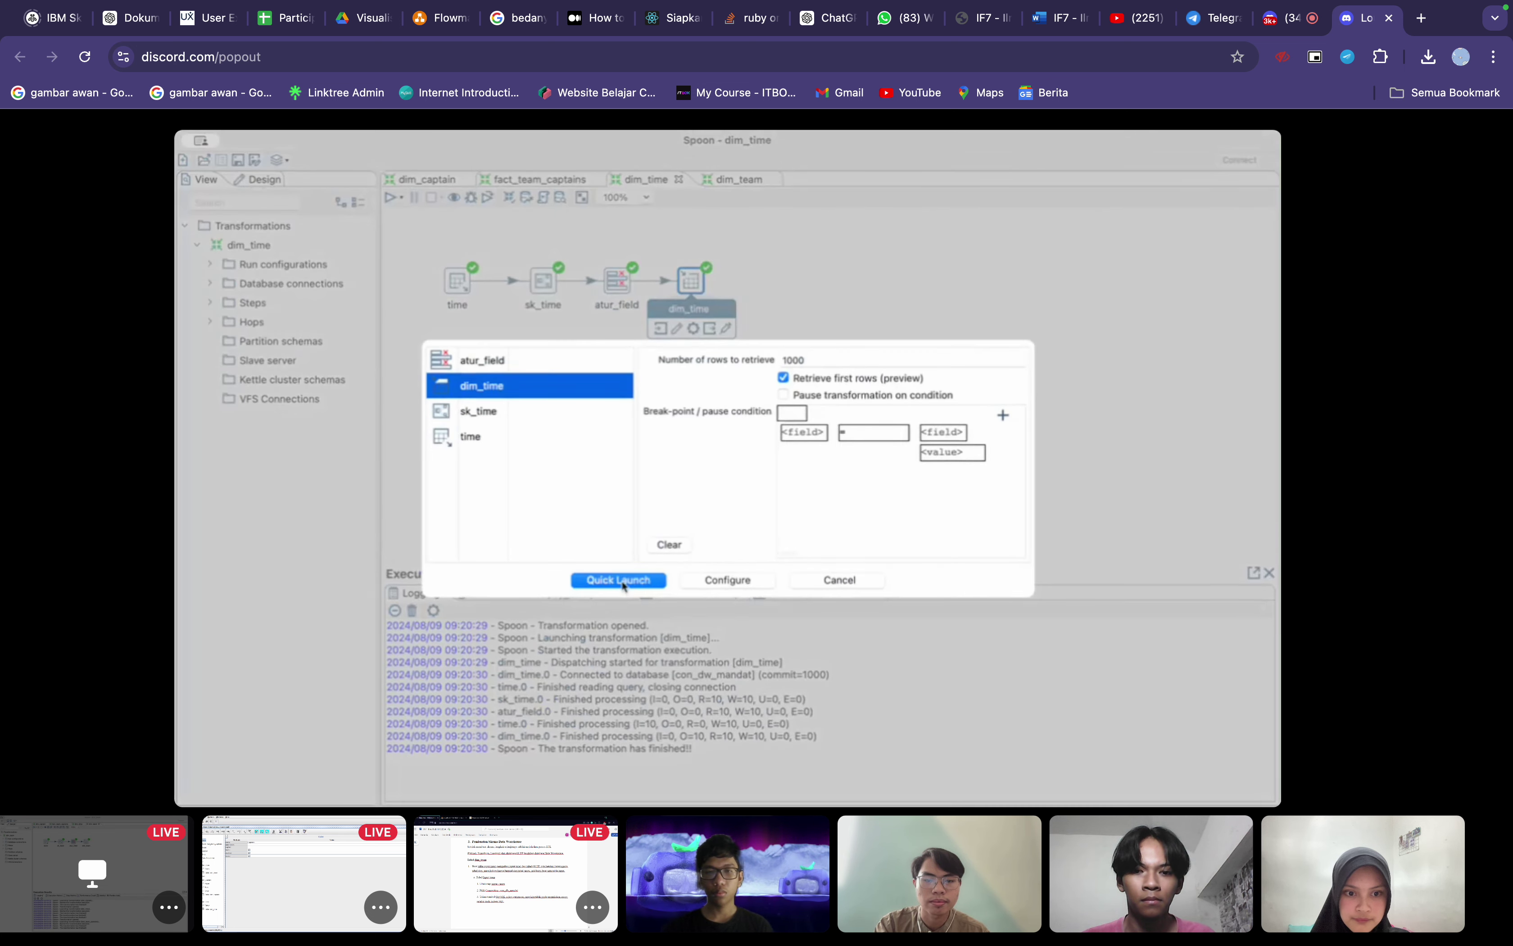
left_click(620, 581)
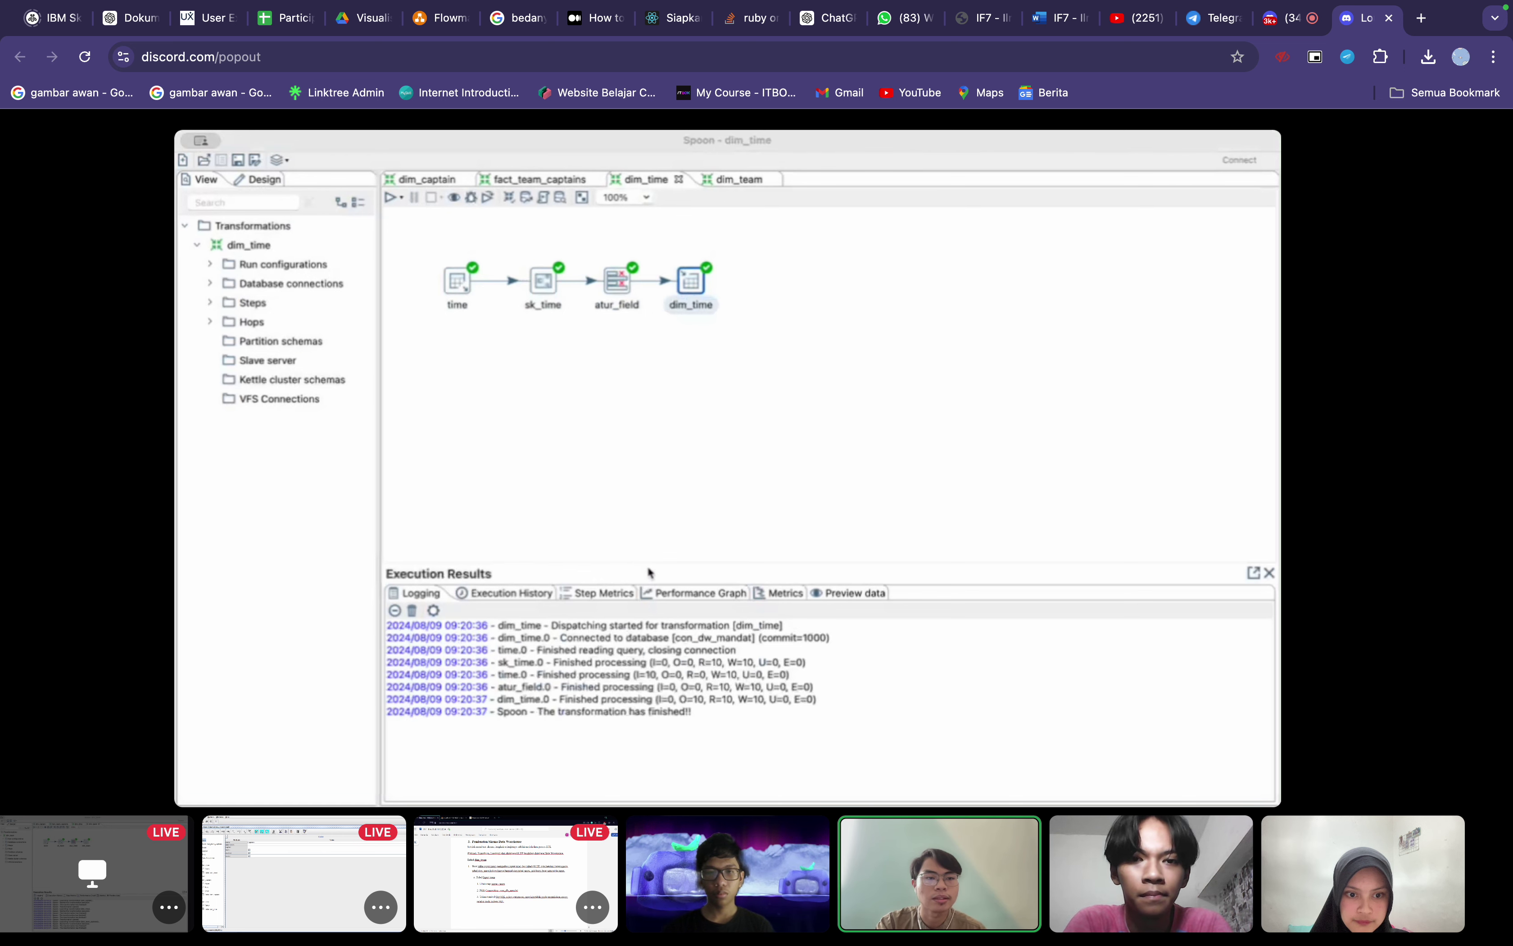
key("F10")
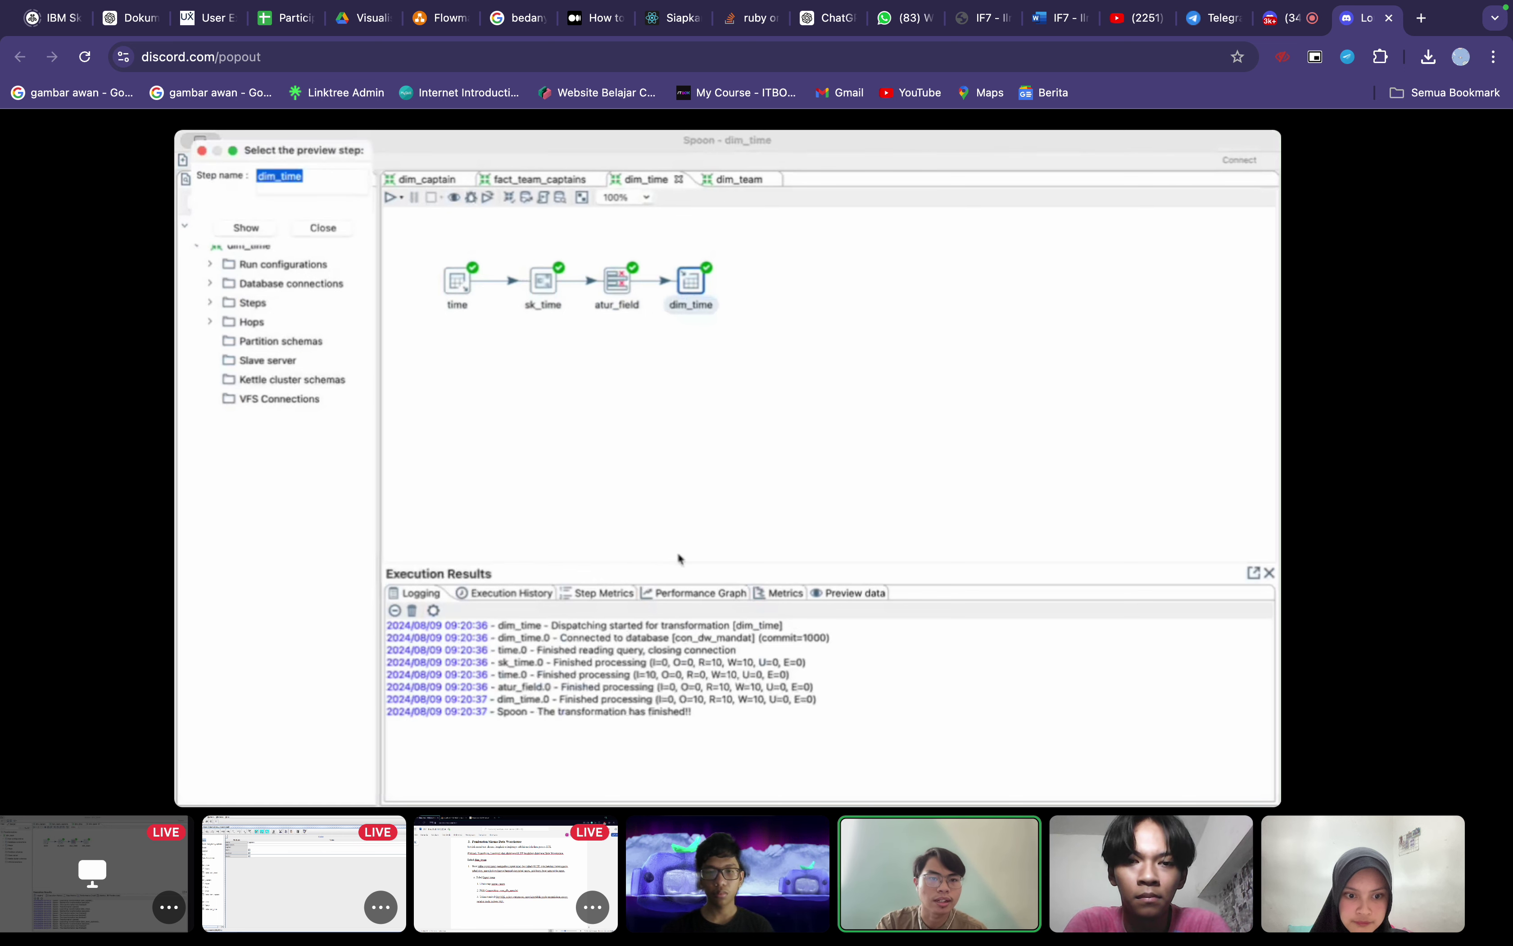
left_click(327, 227)
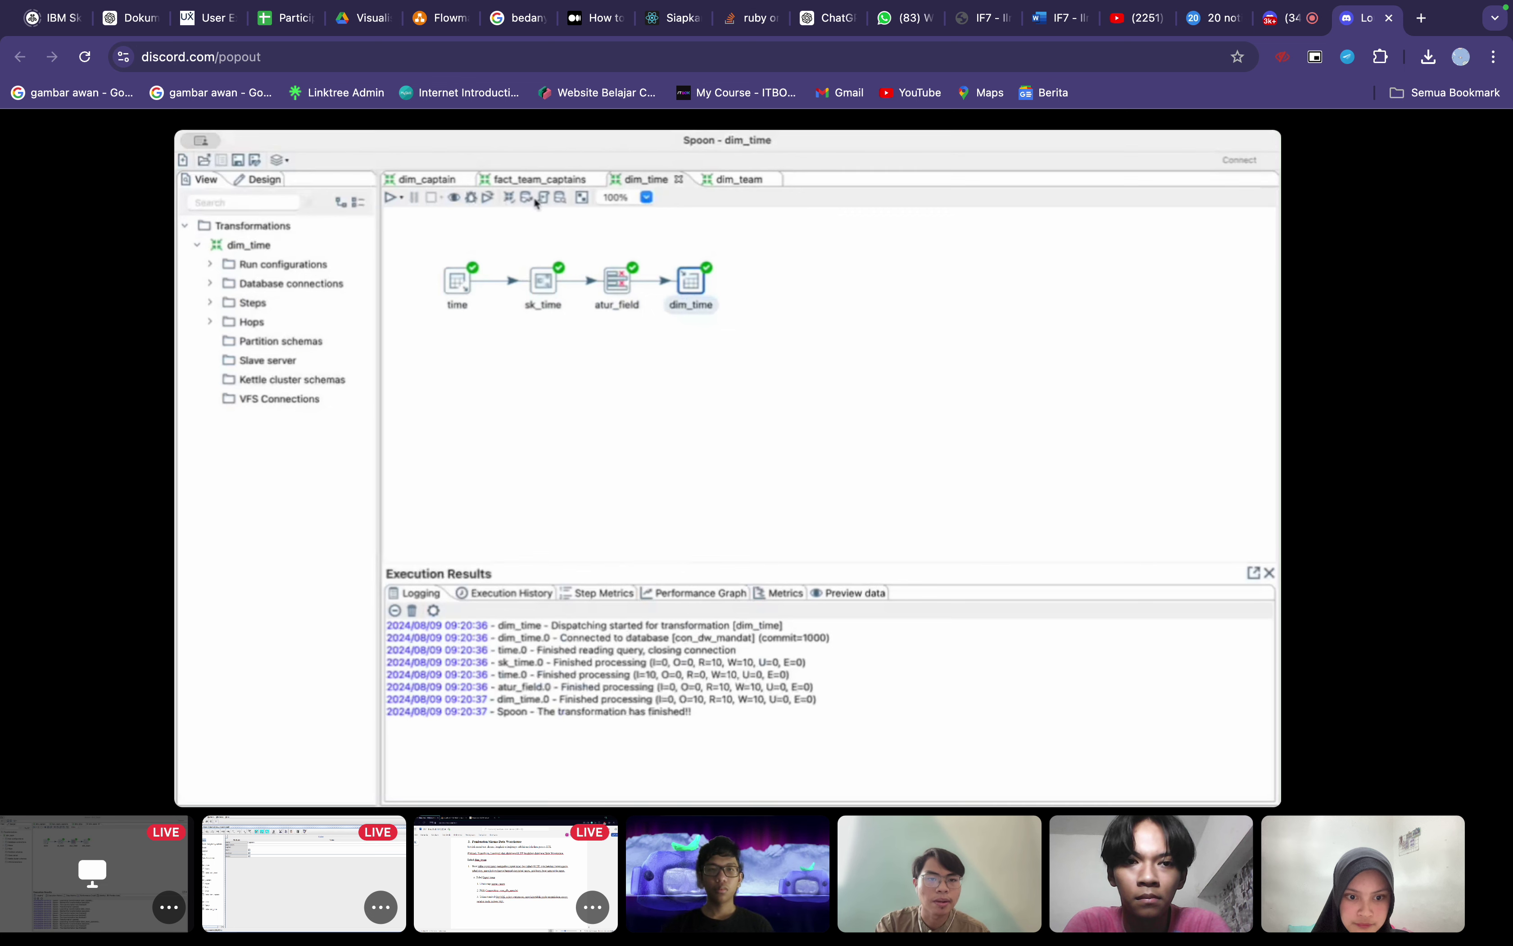
Step: In the fact_team_captains transformation, review the SQL queries of the dim_team and dim_captain table inputs
left_click(533, 180)
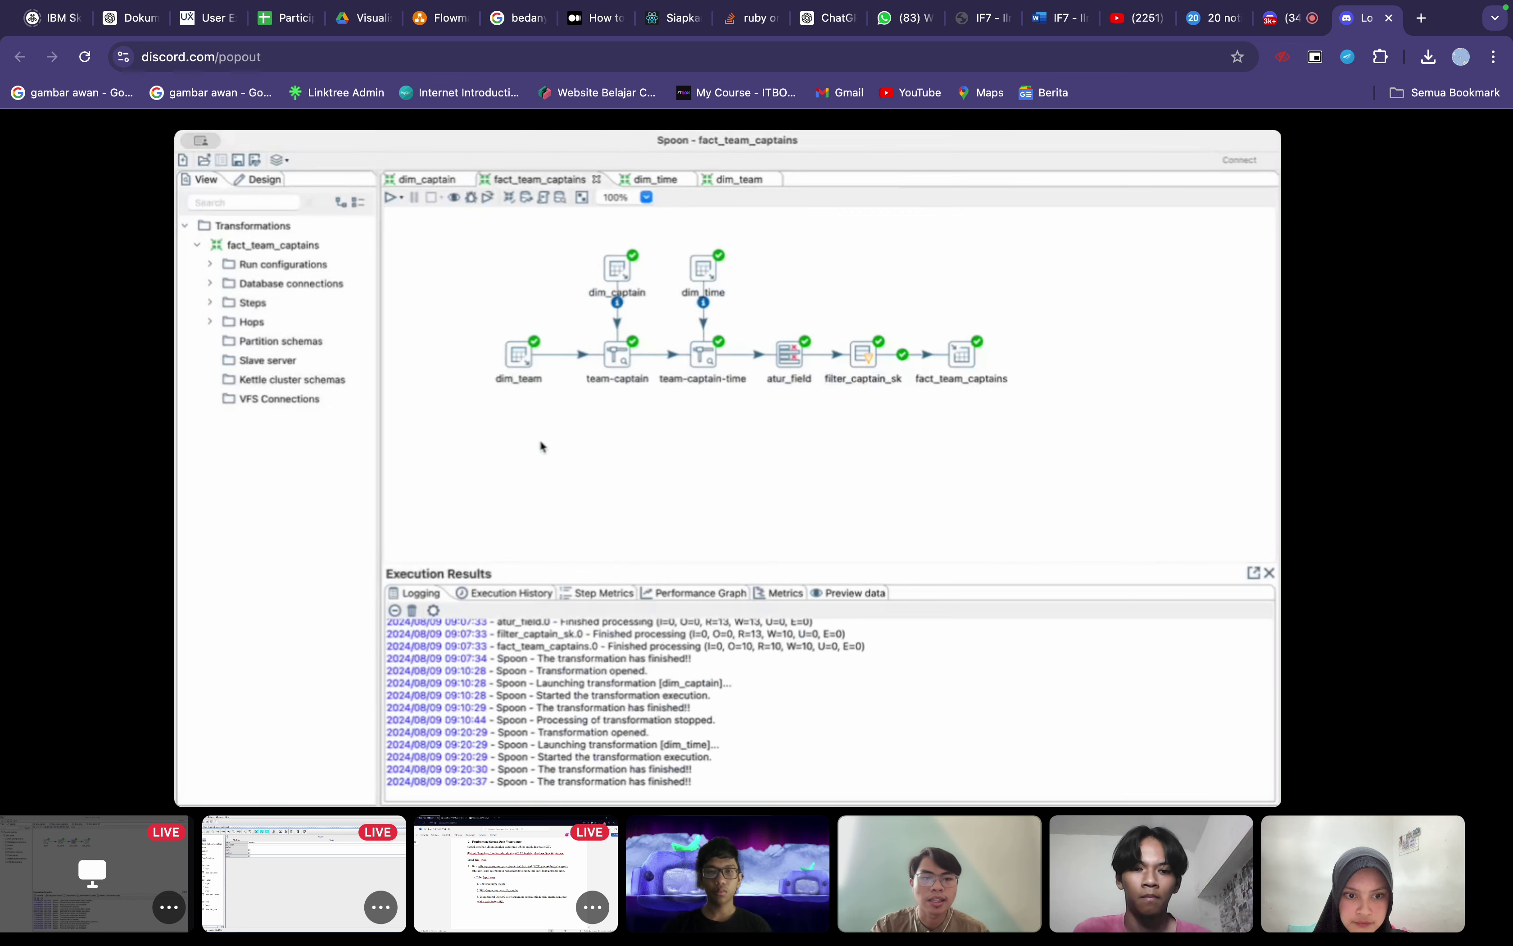
double_click(518, 355)
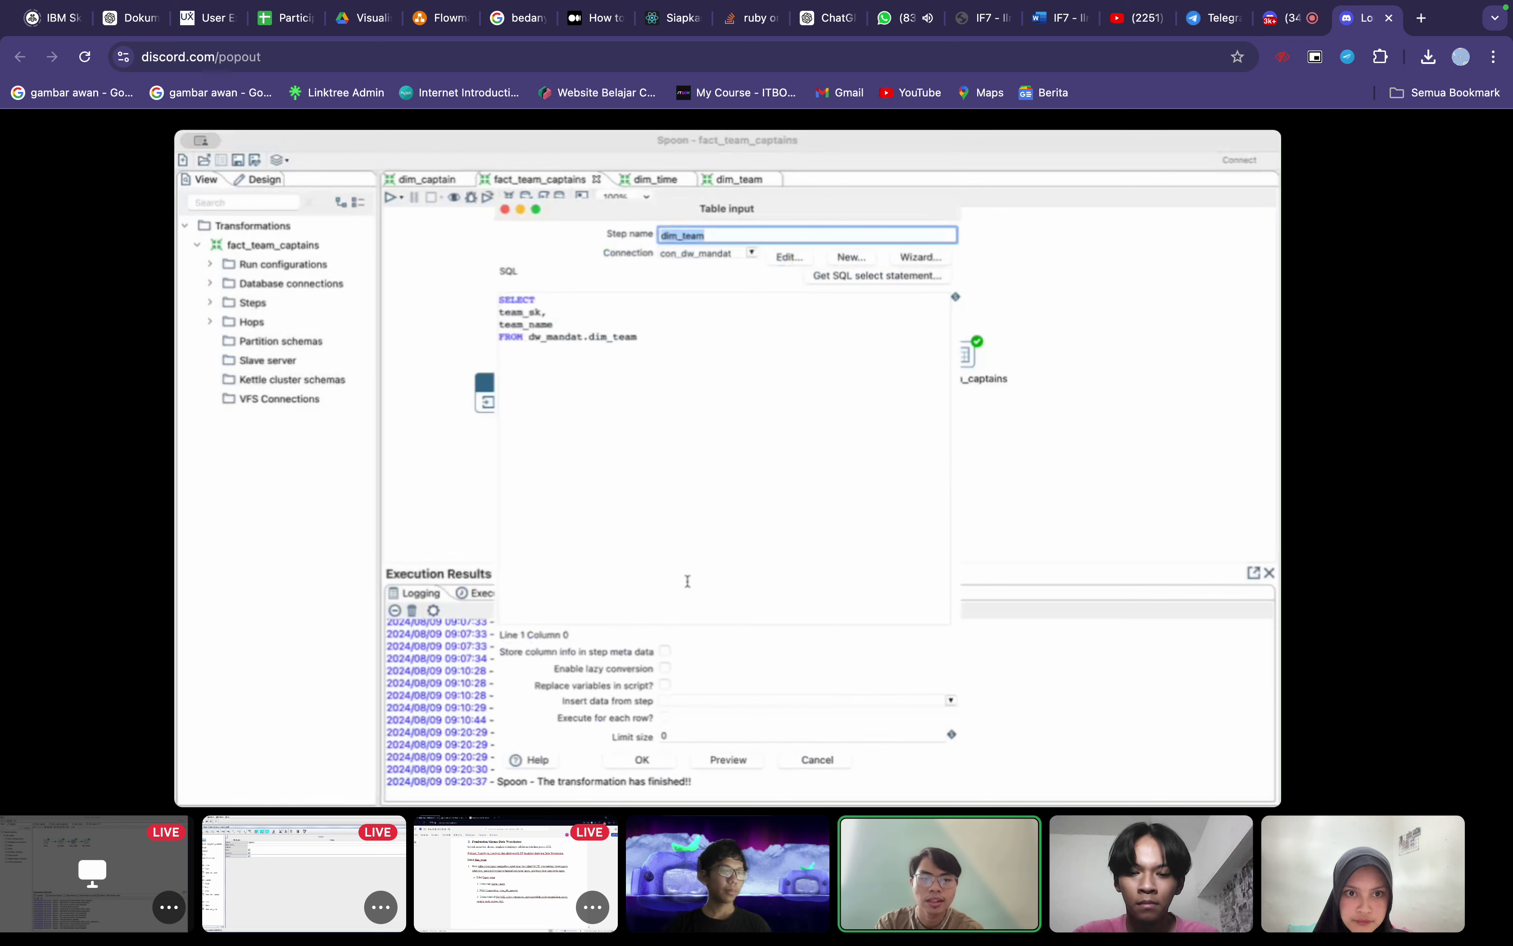
left_click(642, 759)
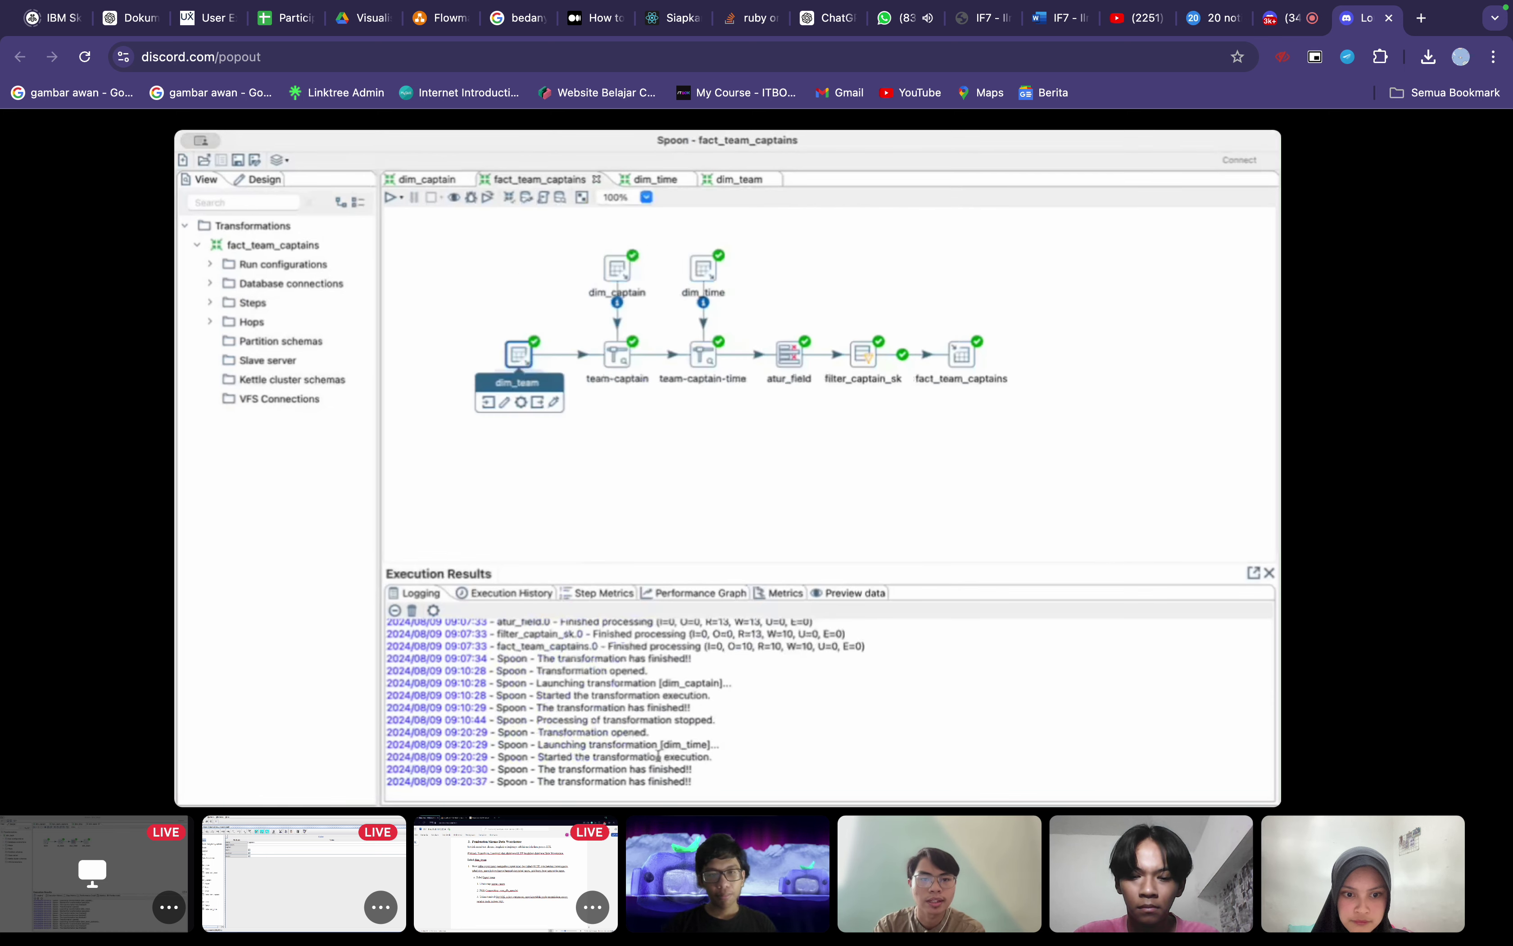
double_click(616, 270)
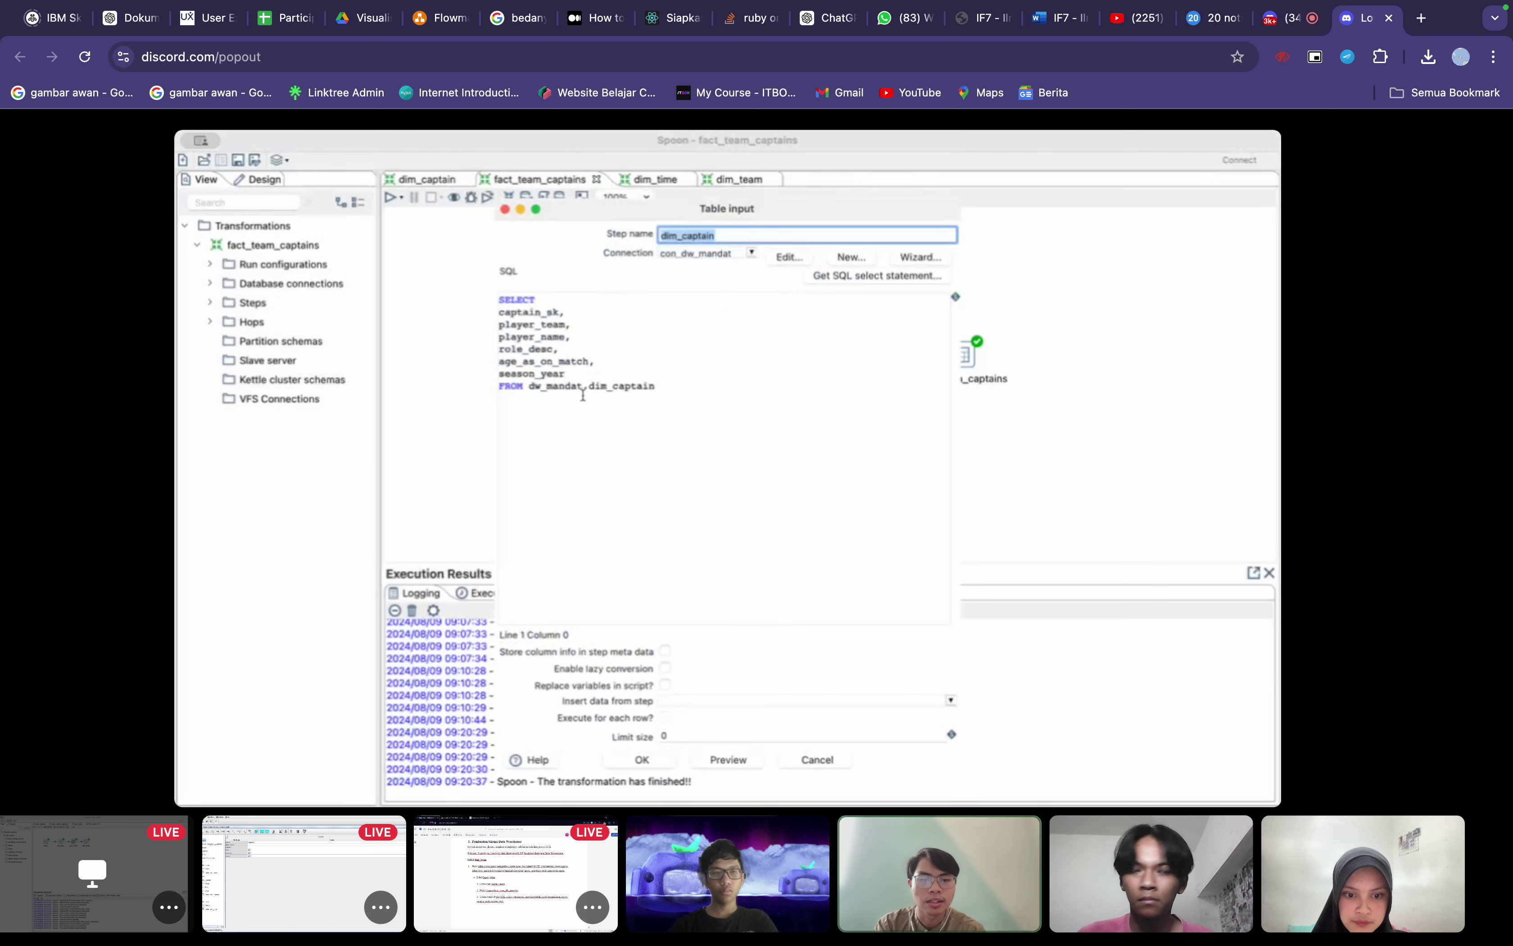
left_click(642, 760)
left_click(639, 457)
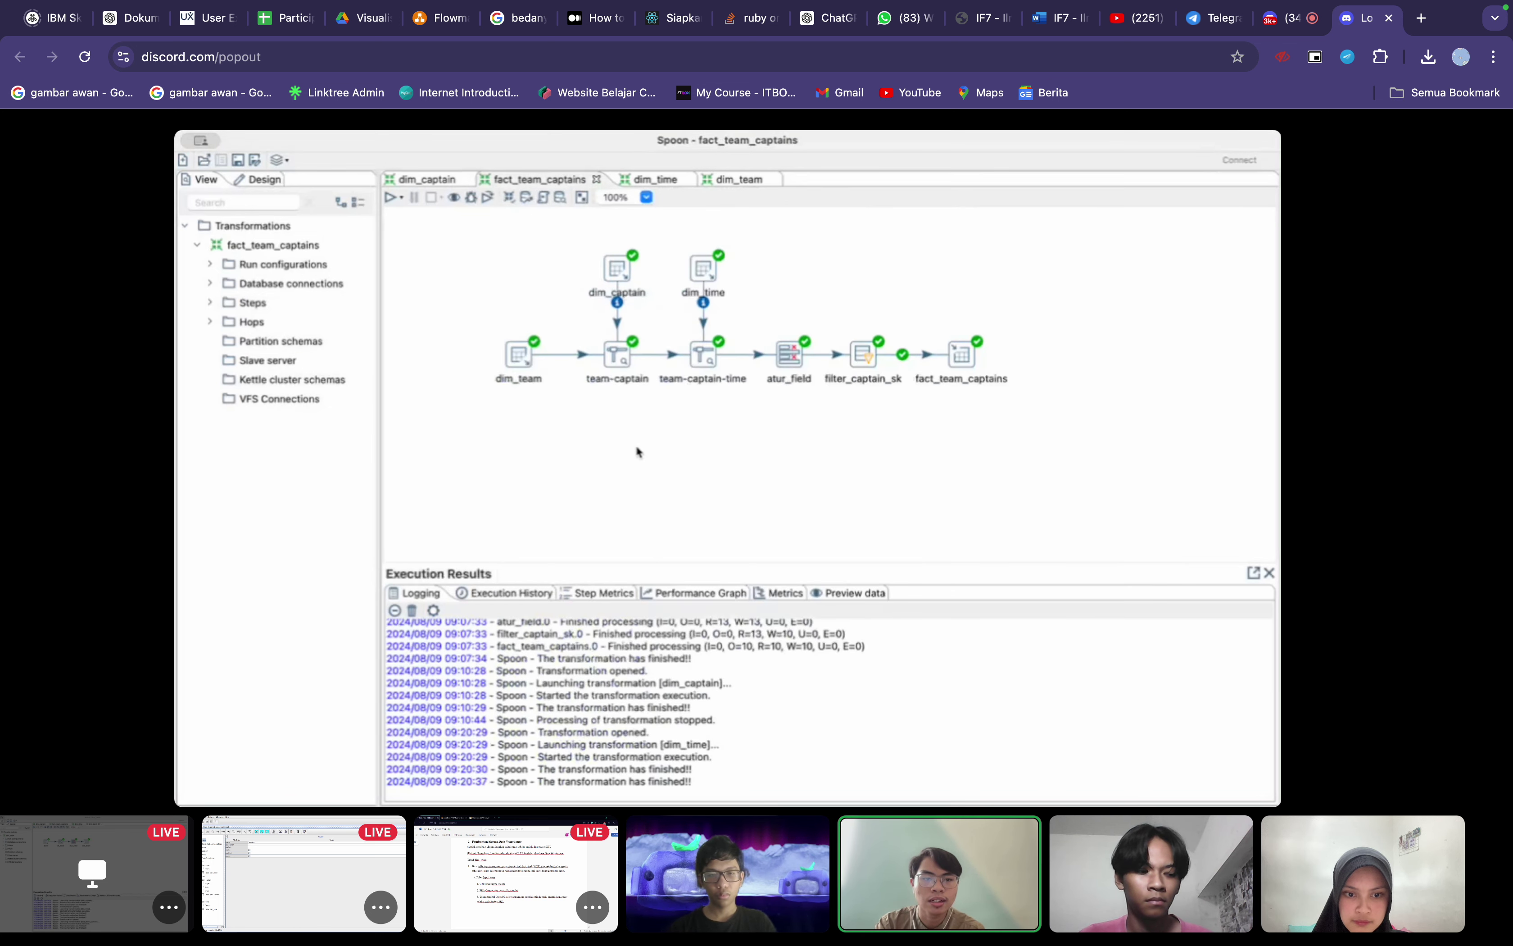
Step: Review the lookup keys and retrieved fields of the team-captain stream lookup
mouse_move(621, 361)
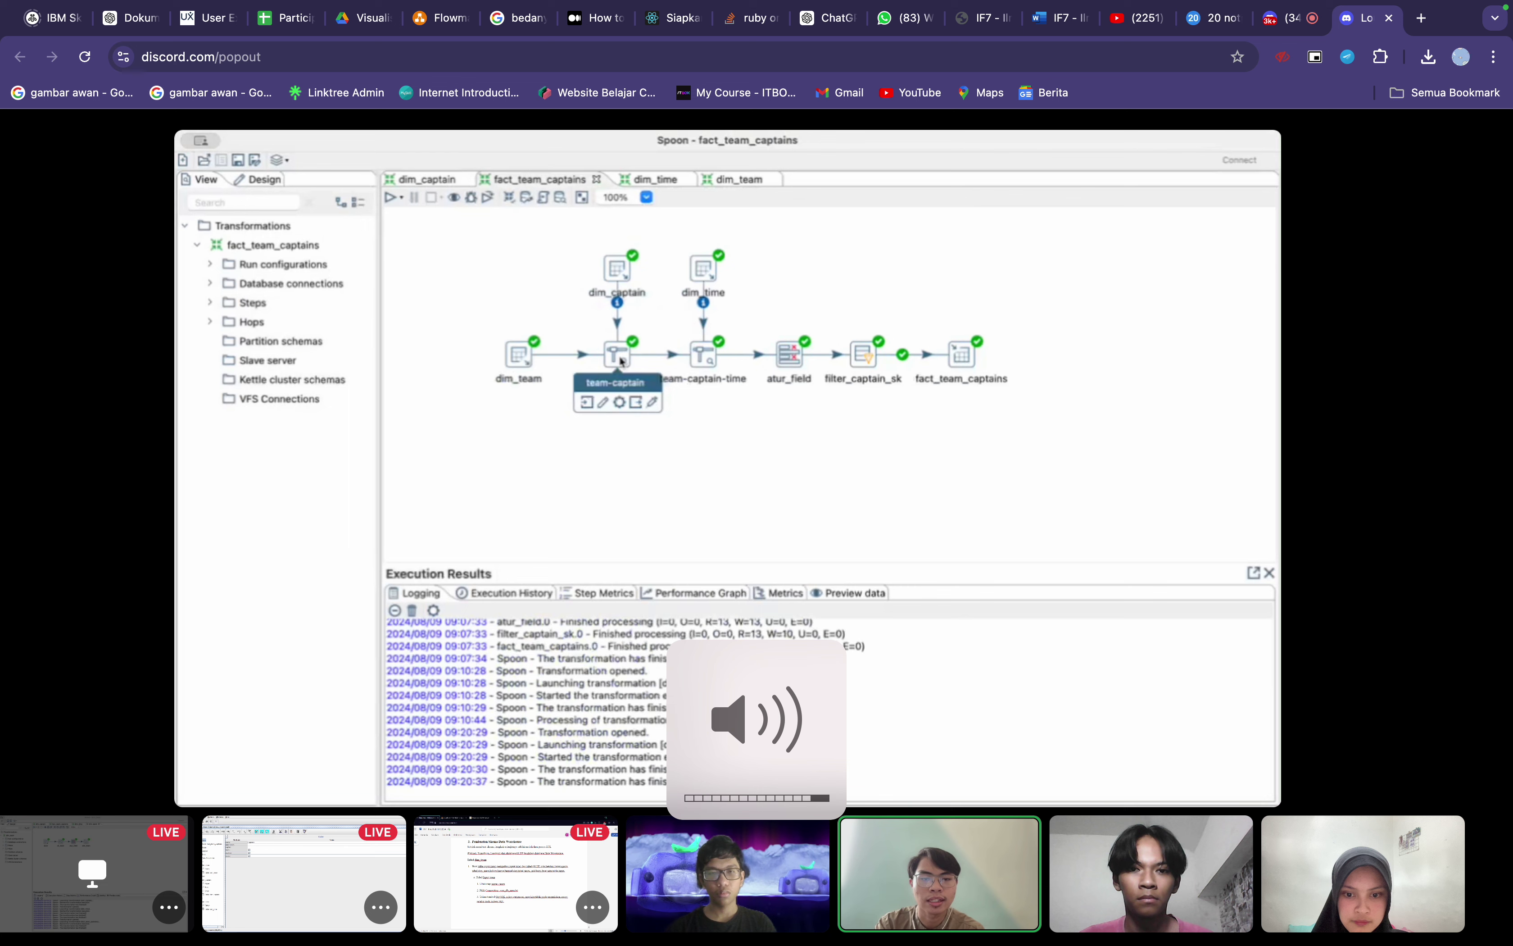
double_click(617, 361)
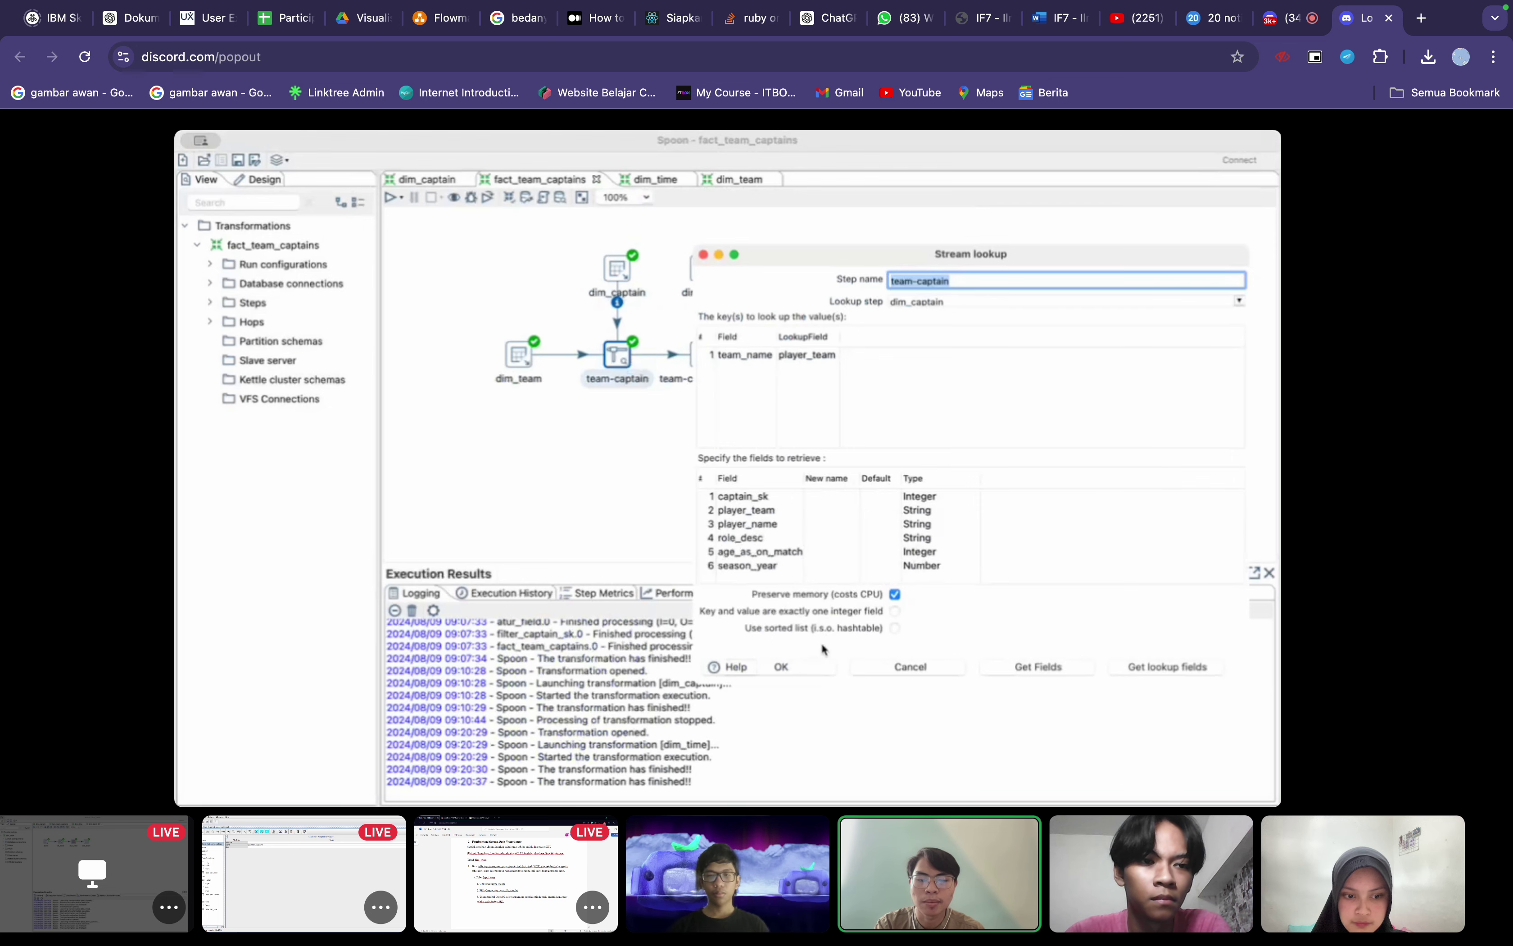
left_click(798, 675)
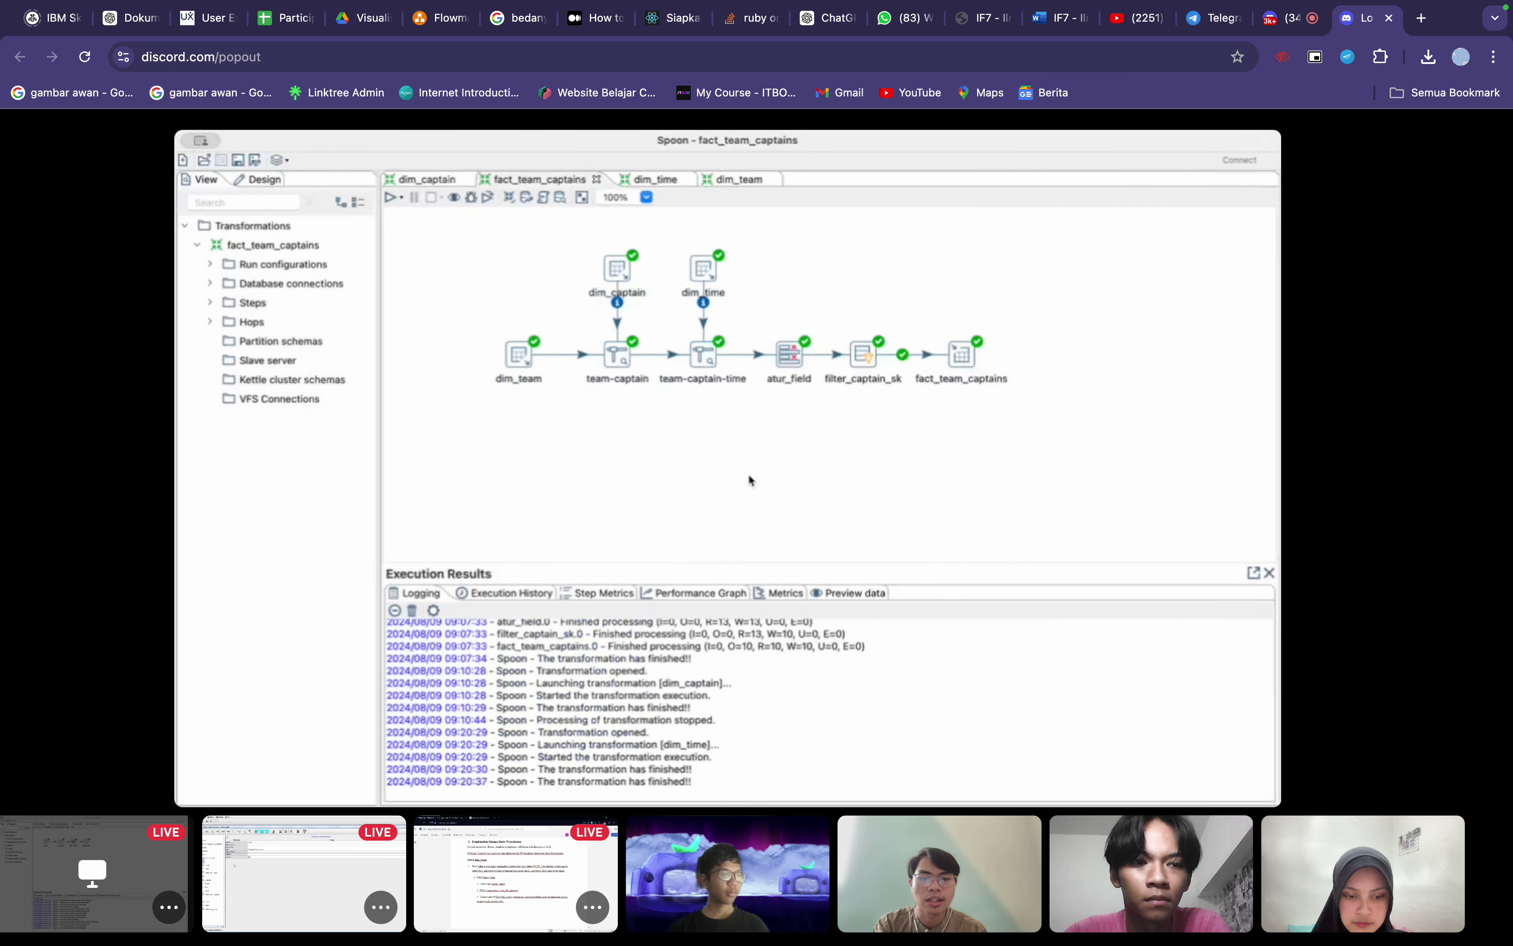
Step: Review the dim_time table input query and the lookup settings of the team-captain-time step
double_click(705, 269)
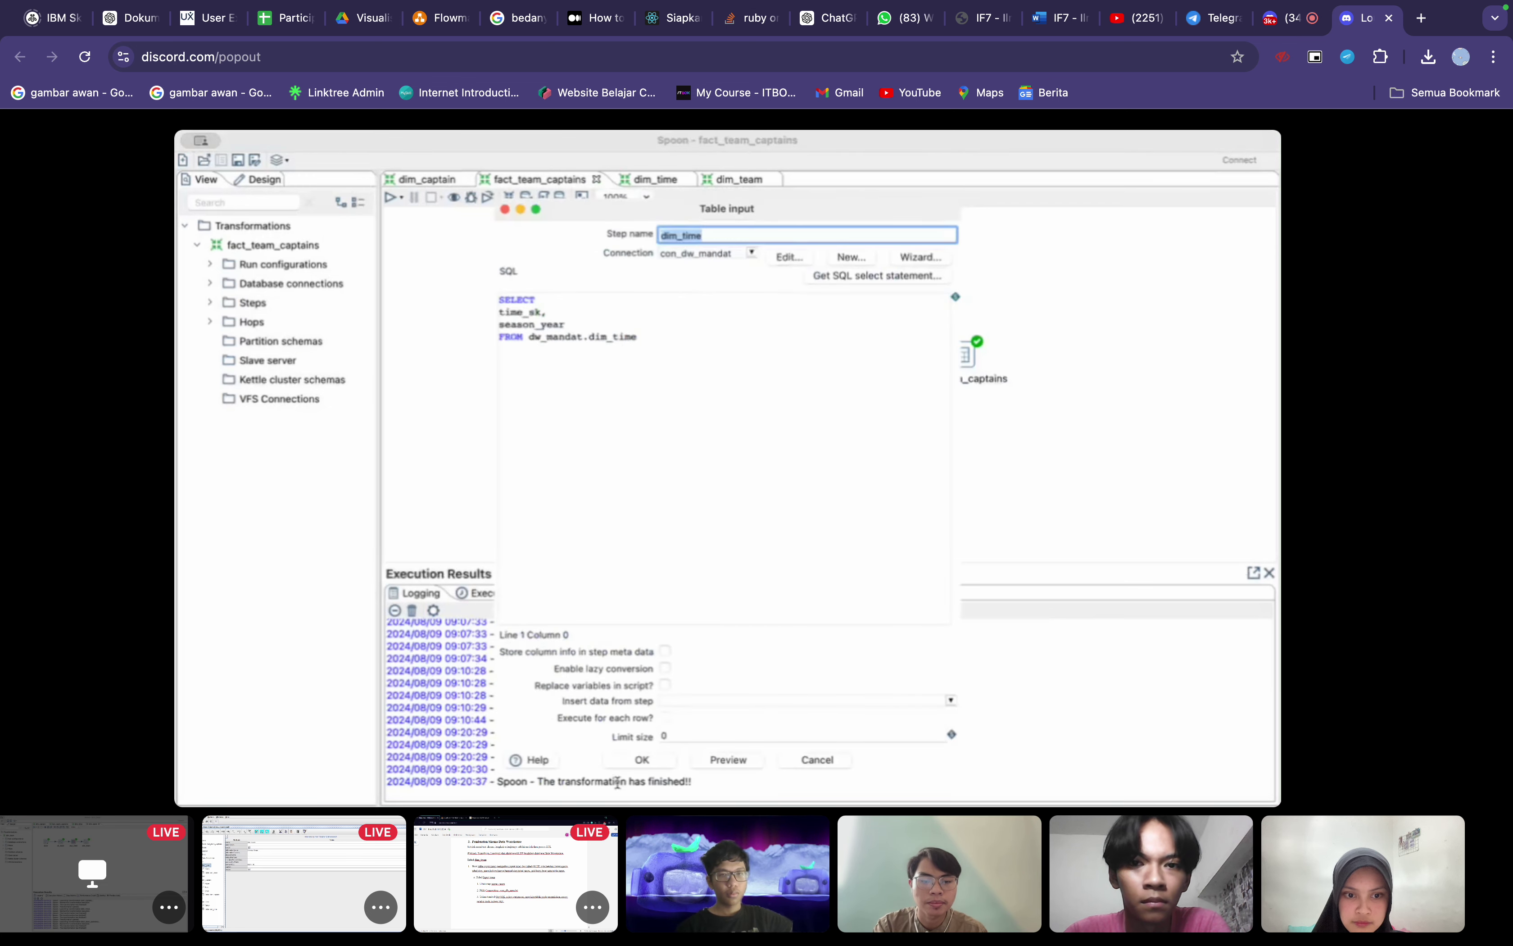
left_click(622, 764)
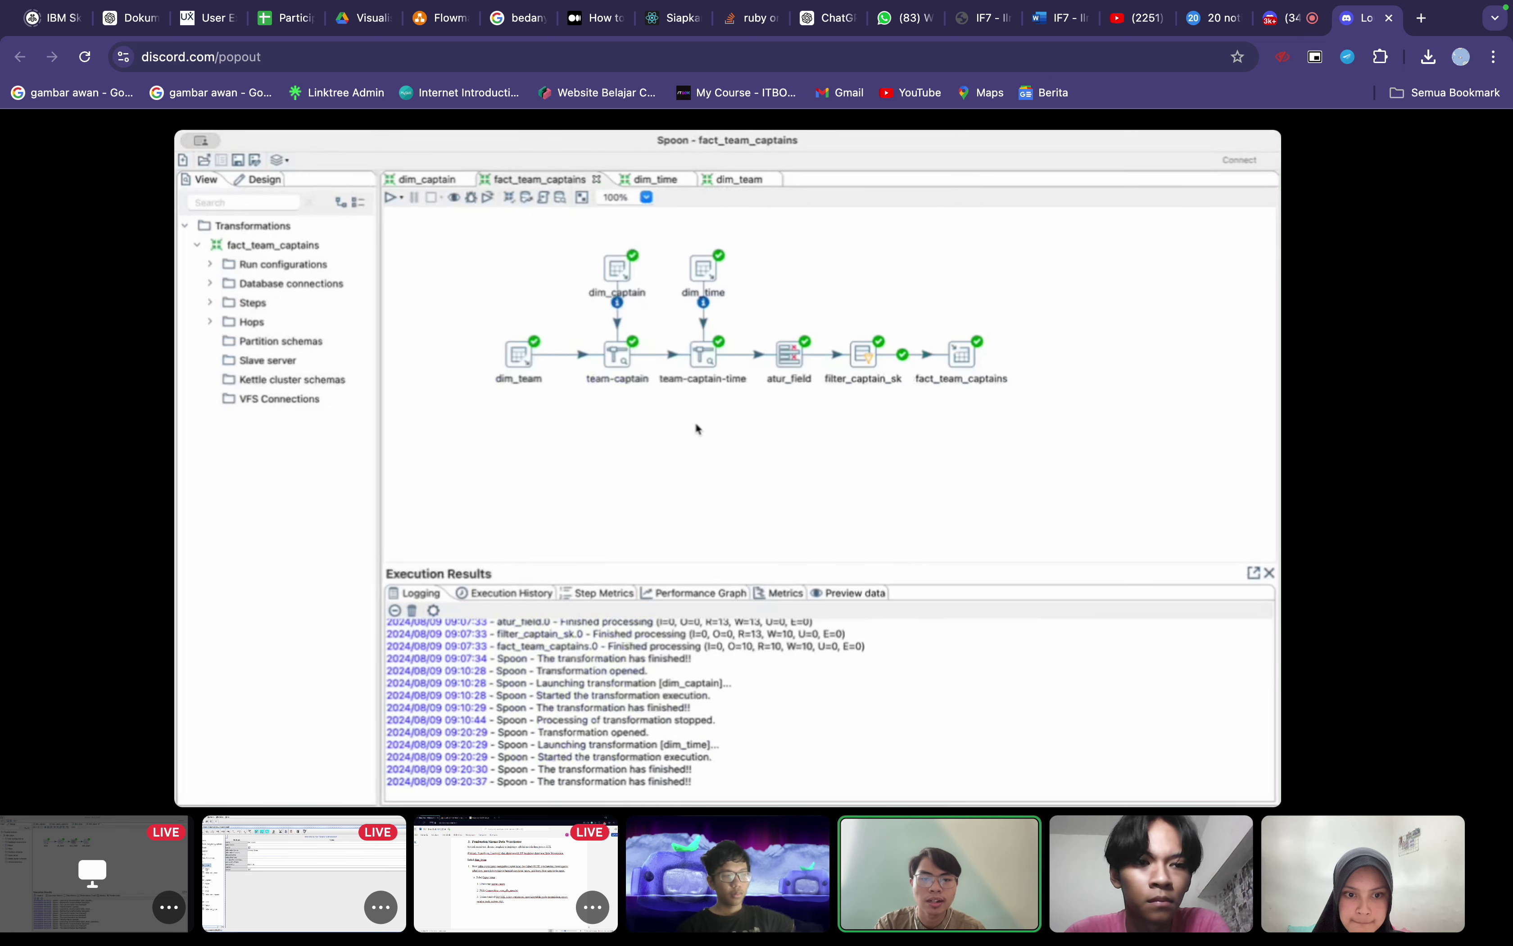
double_click(703, 358)
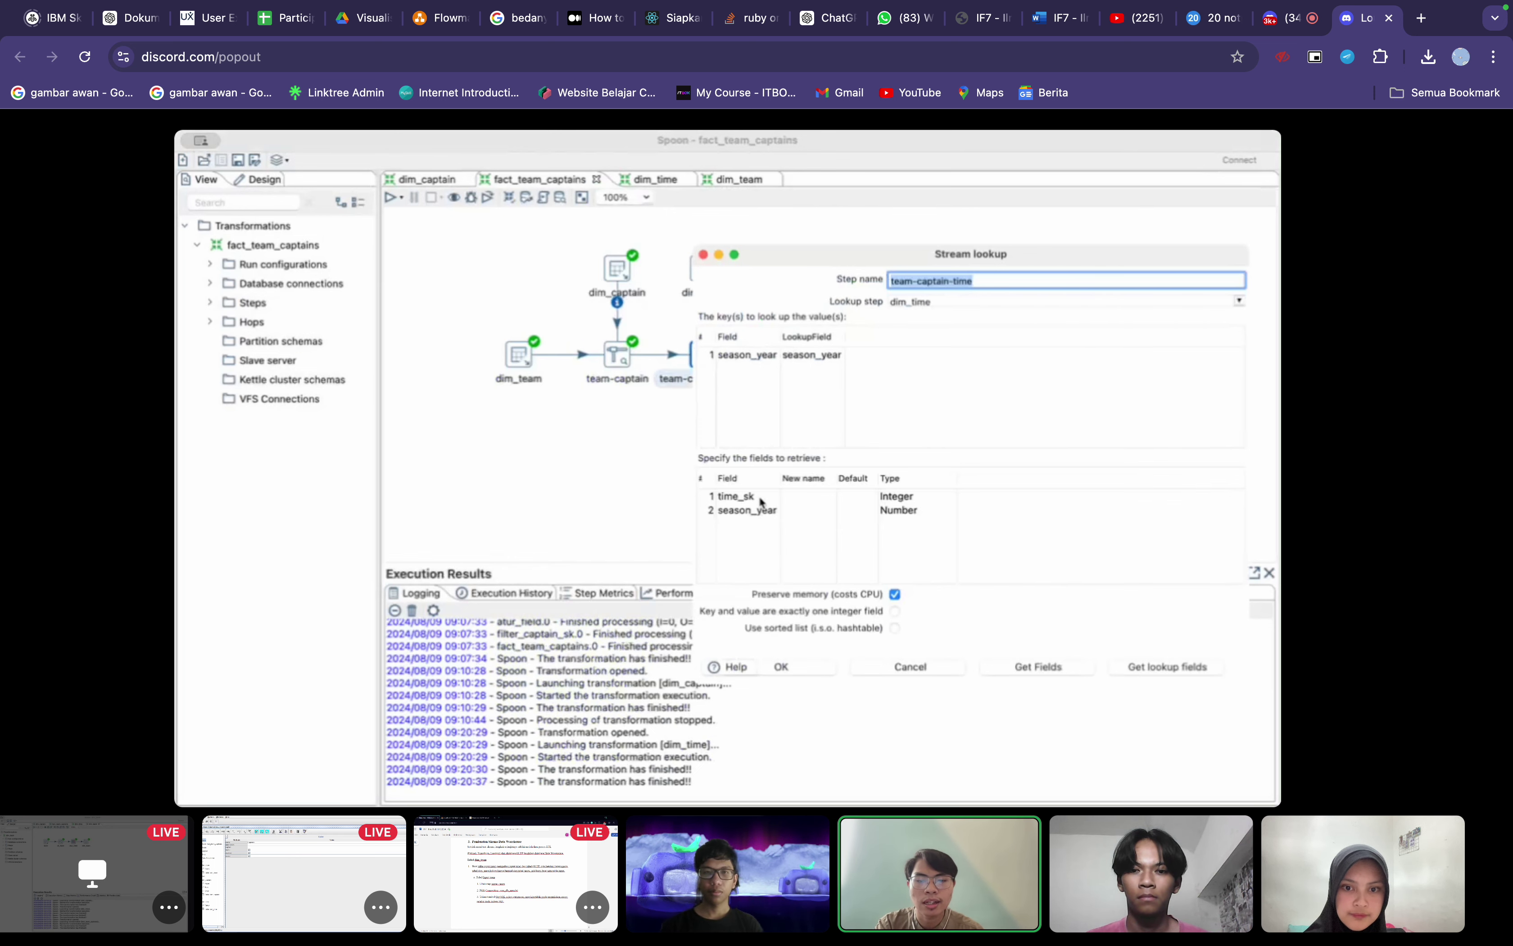
left_click(781, 666)
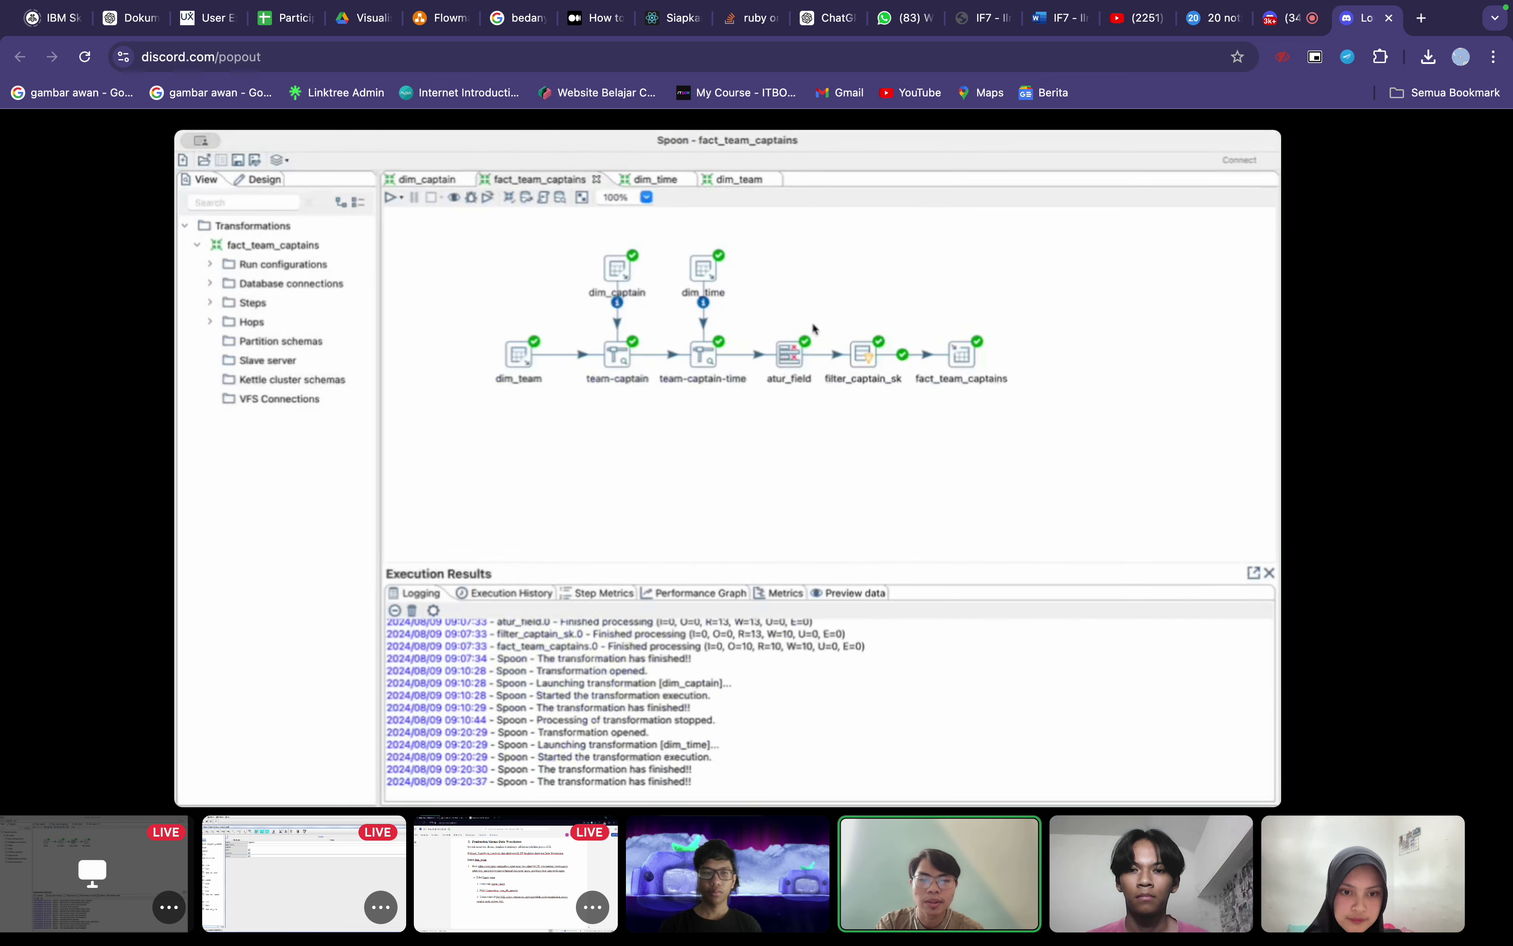
Step: Review the selected fields in atur_field and the row condition in filter_captain_sk
double_click(789, 361)
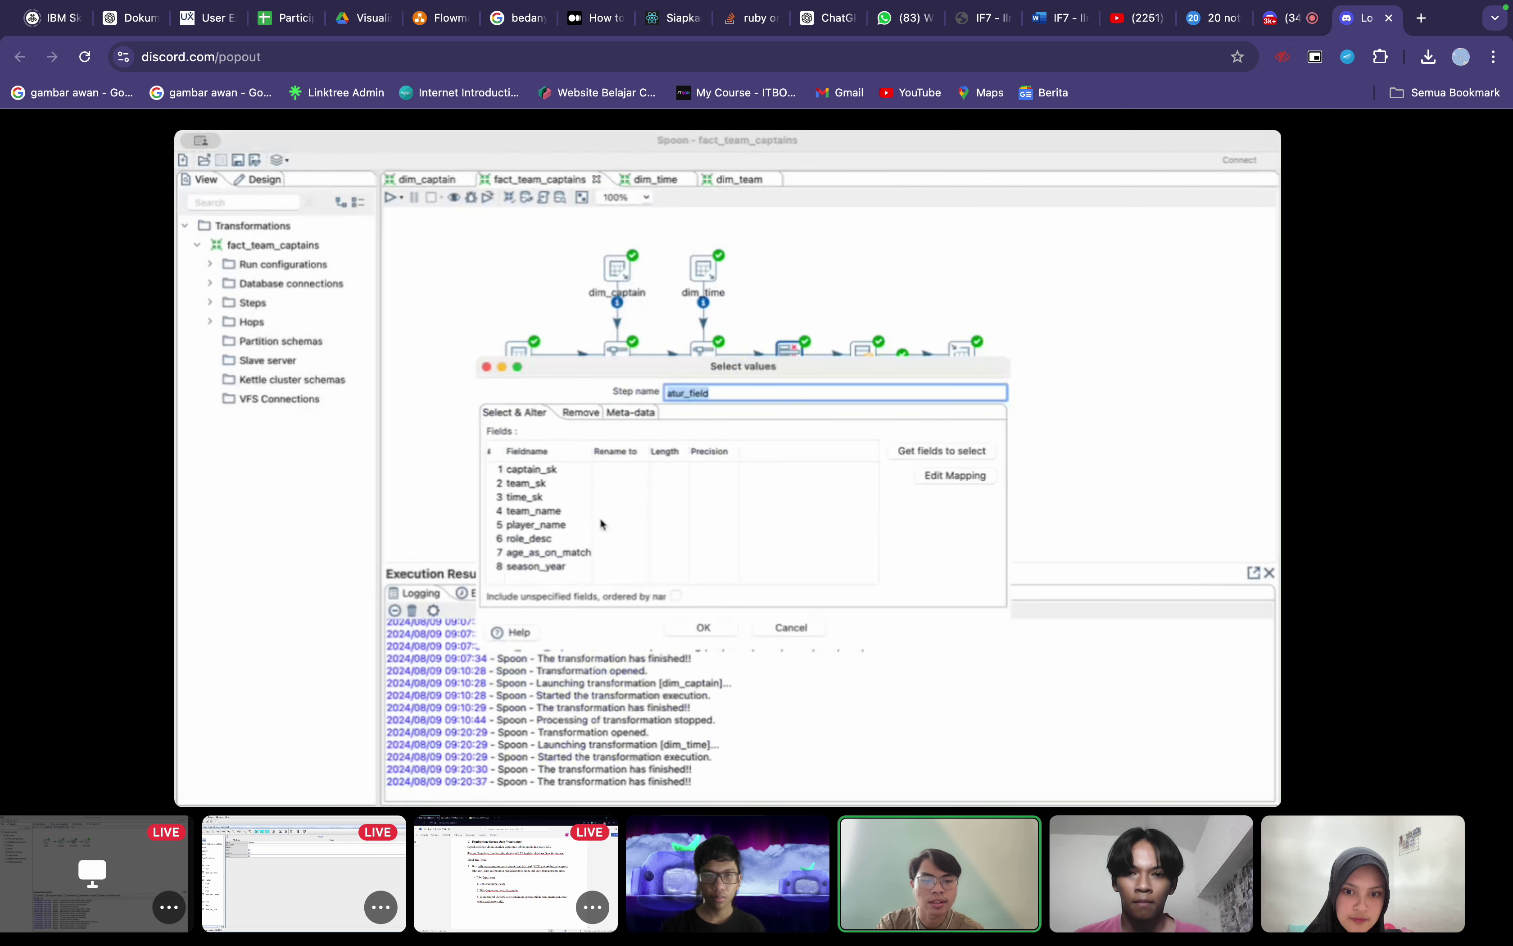
left_click(699, 627)
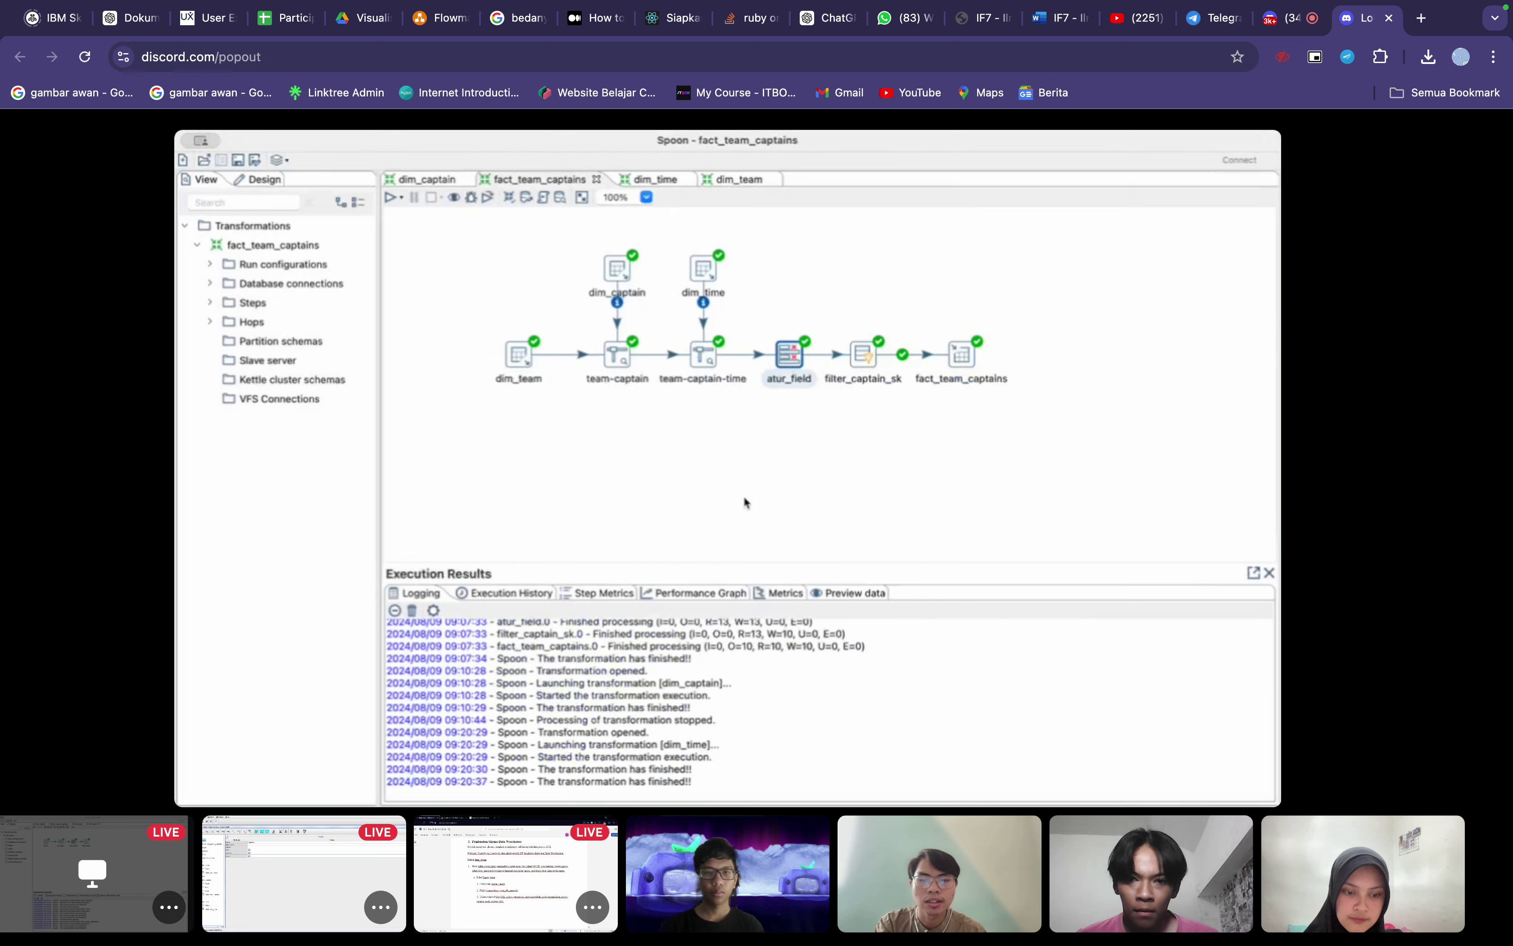
double_click(864, 354)
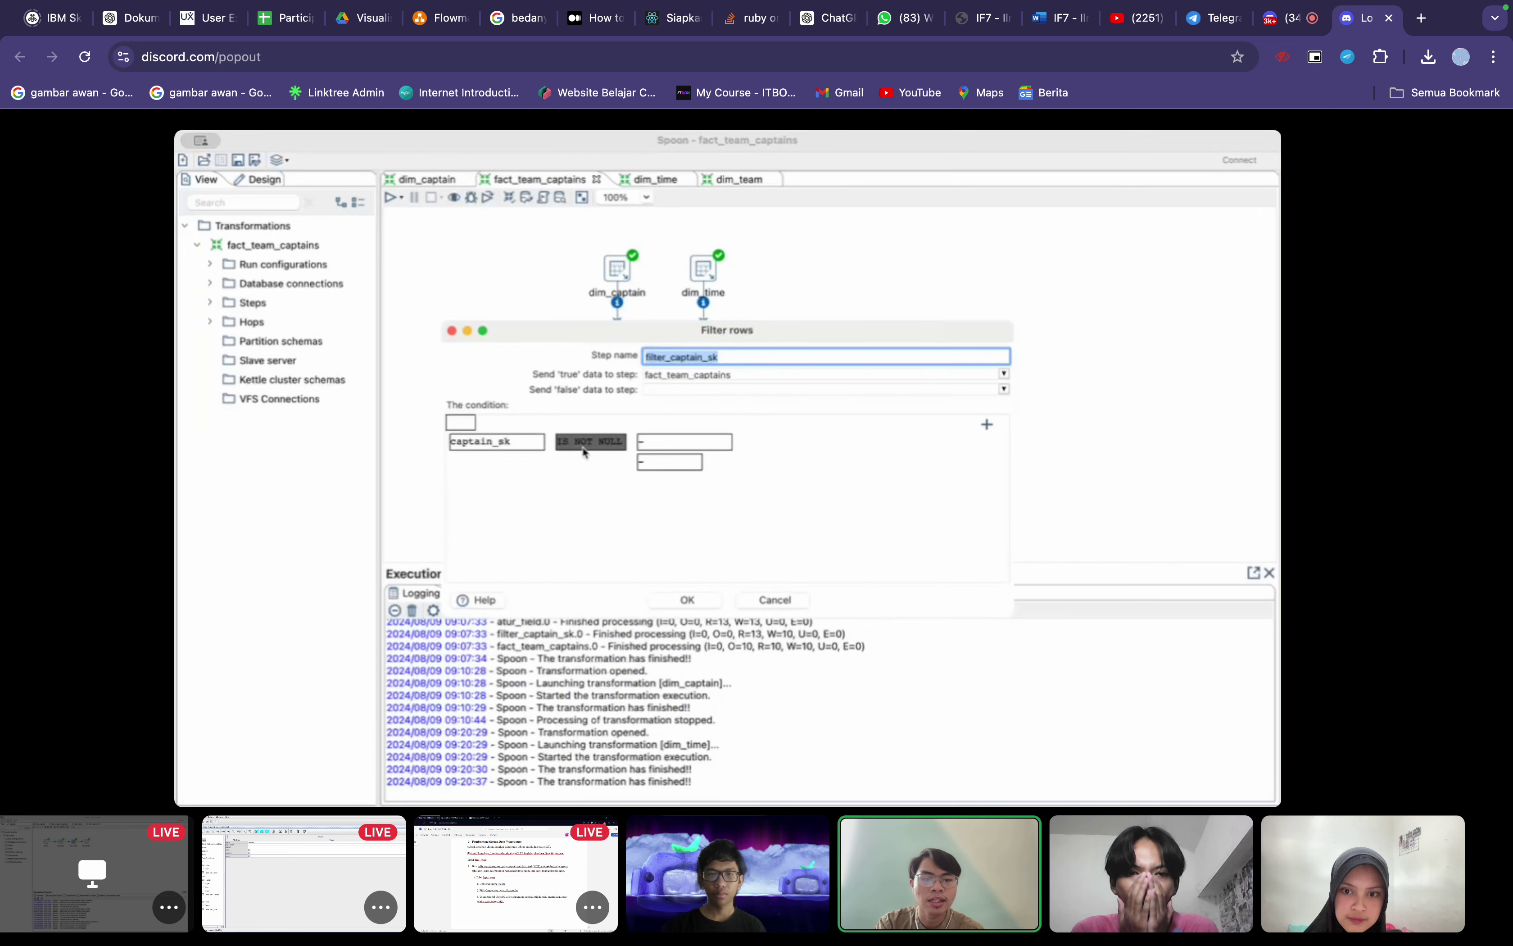
left_click(687, 600)
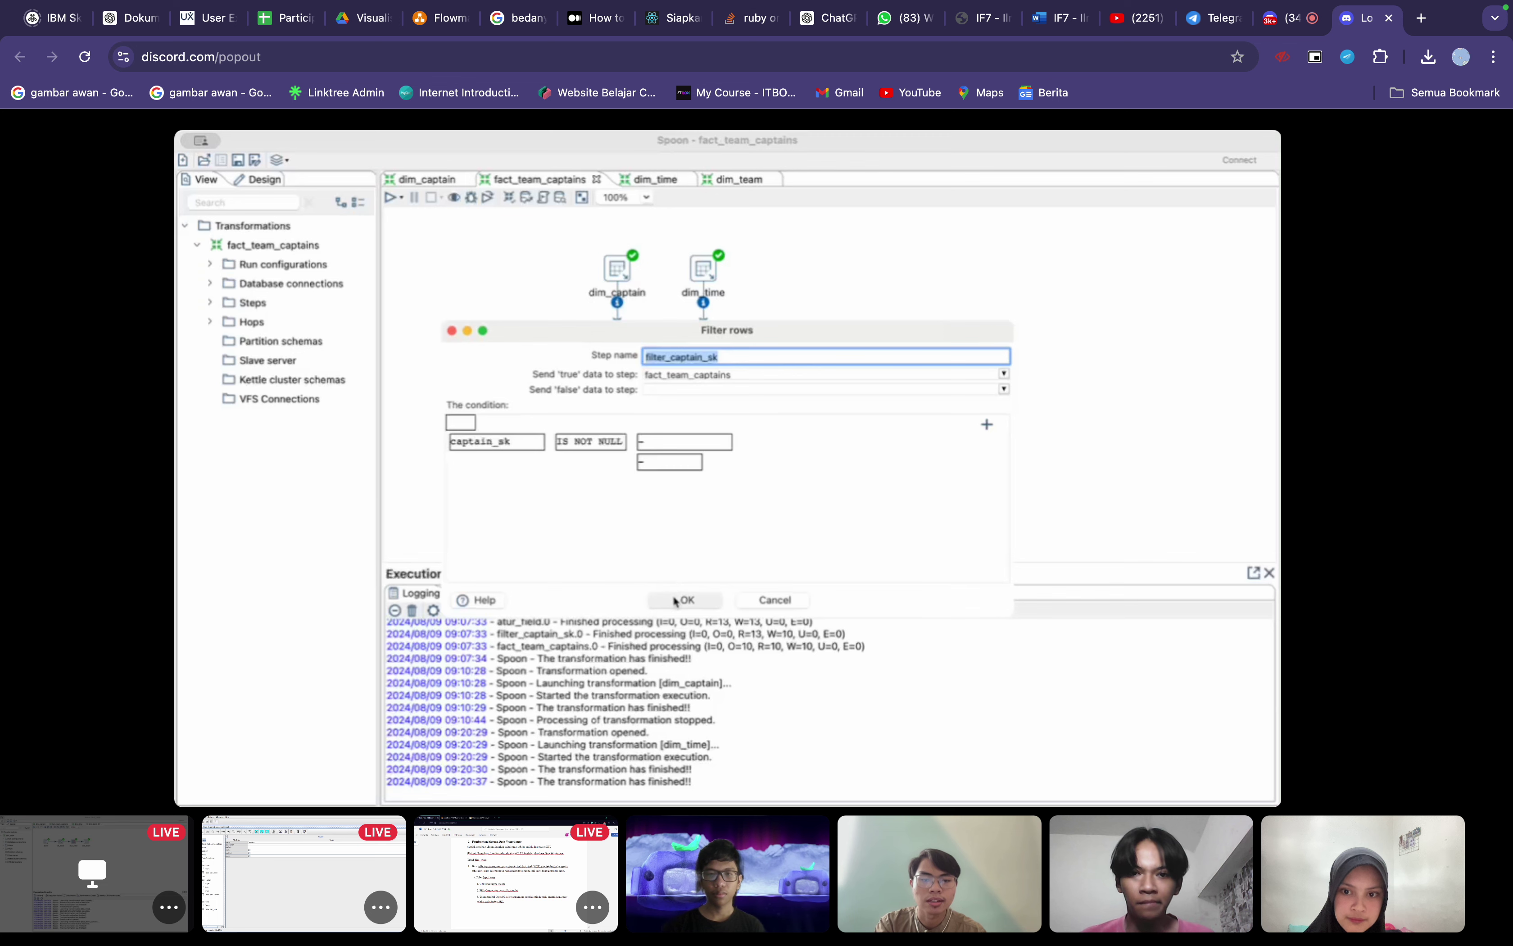
left_click(720, 499)
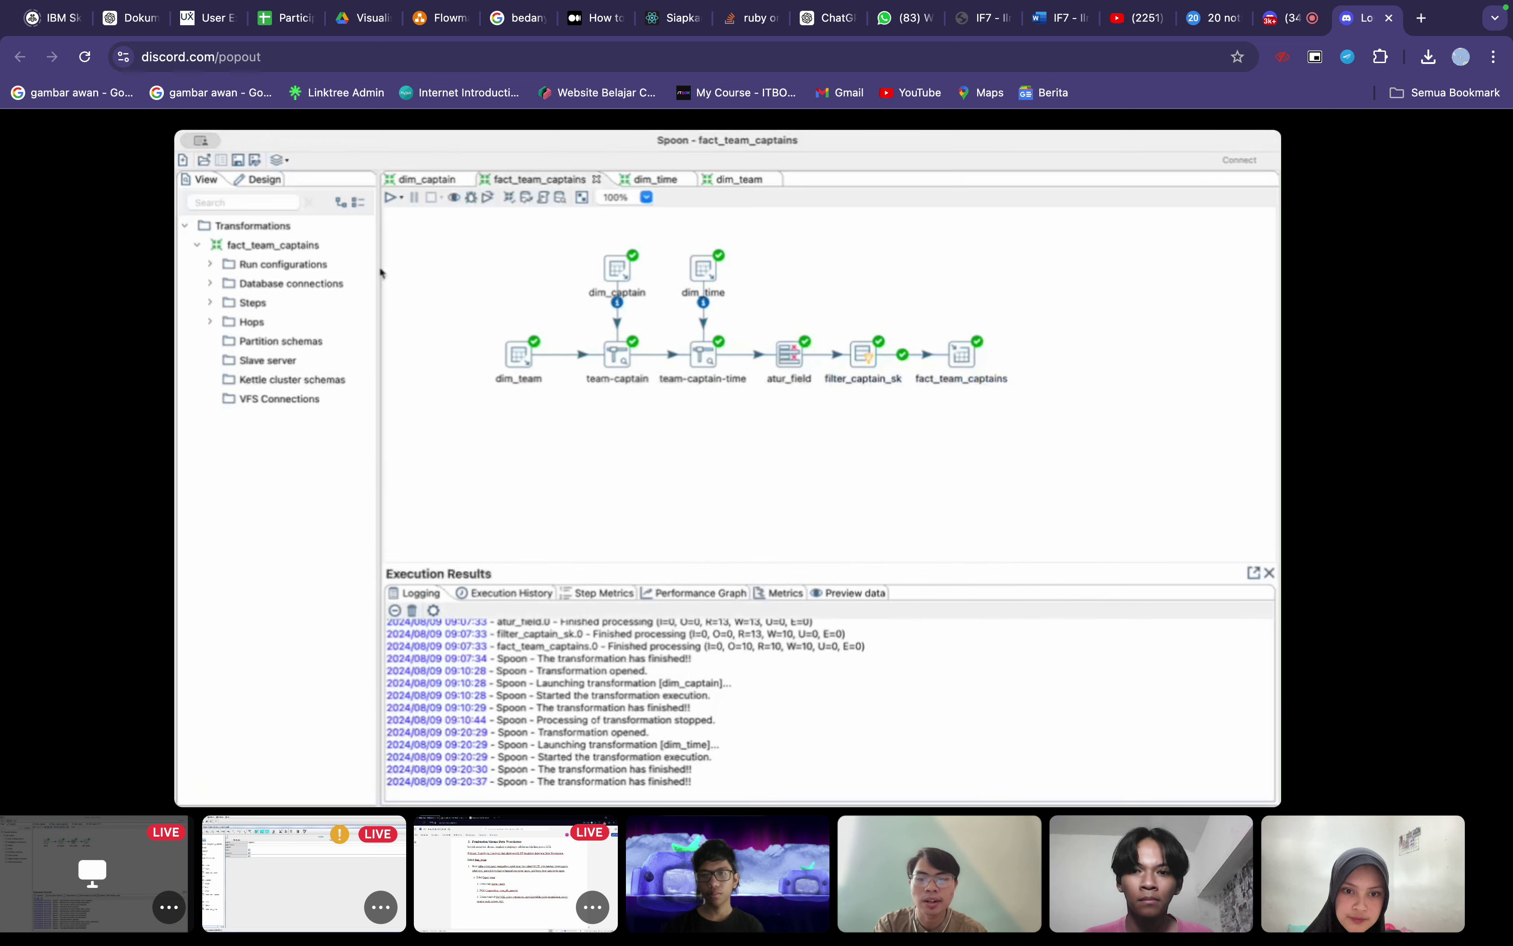
Step: Run the fact_team_captains transformation with the Pentaho local run configuration
left_click(389, 199)
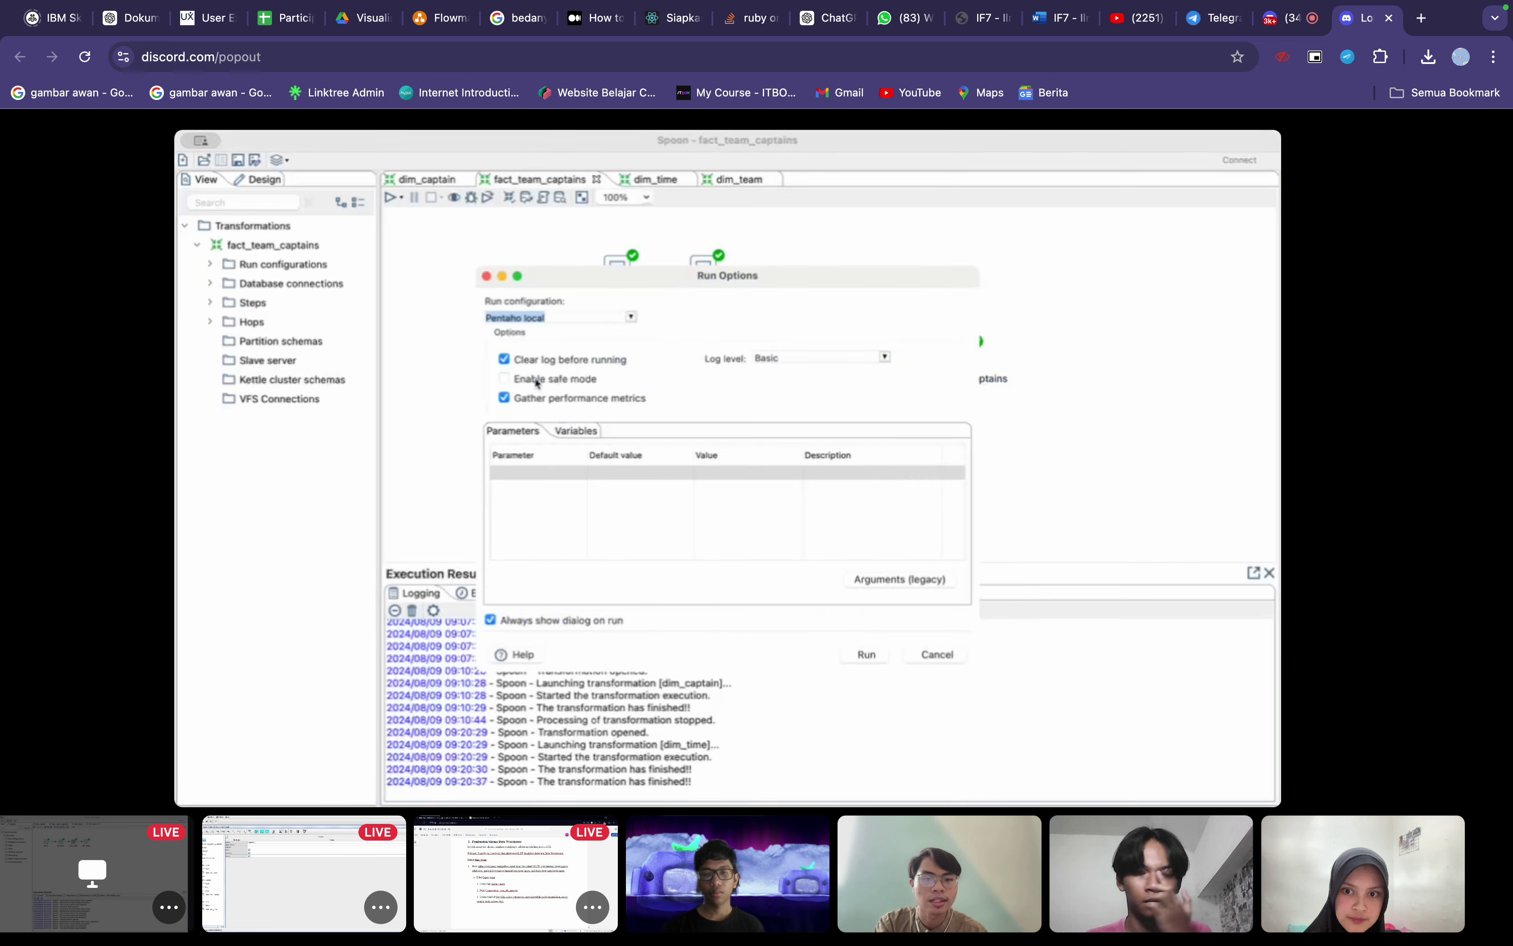
left_click(856, 653)
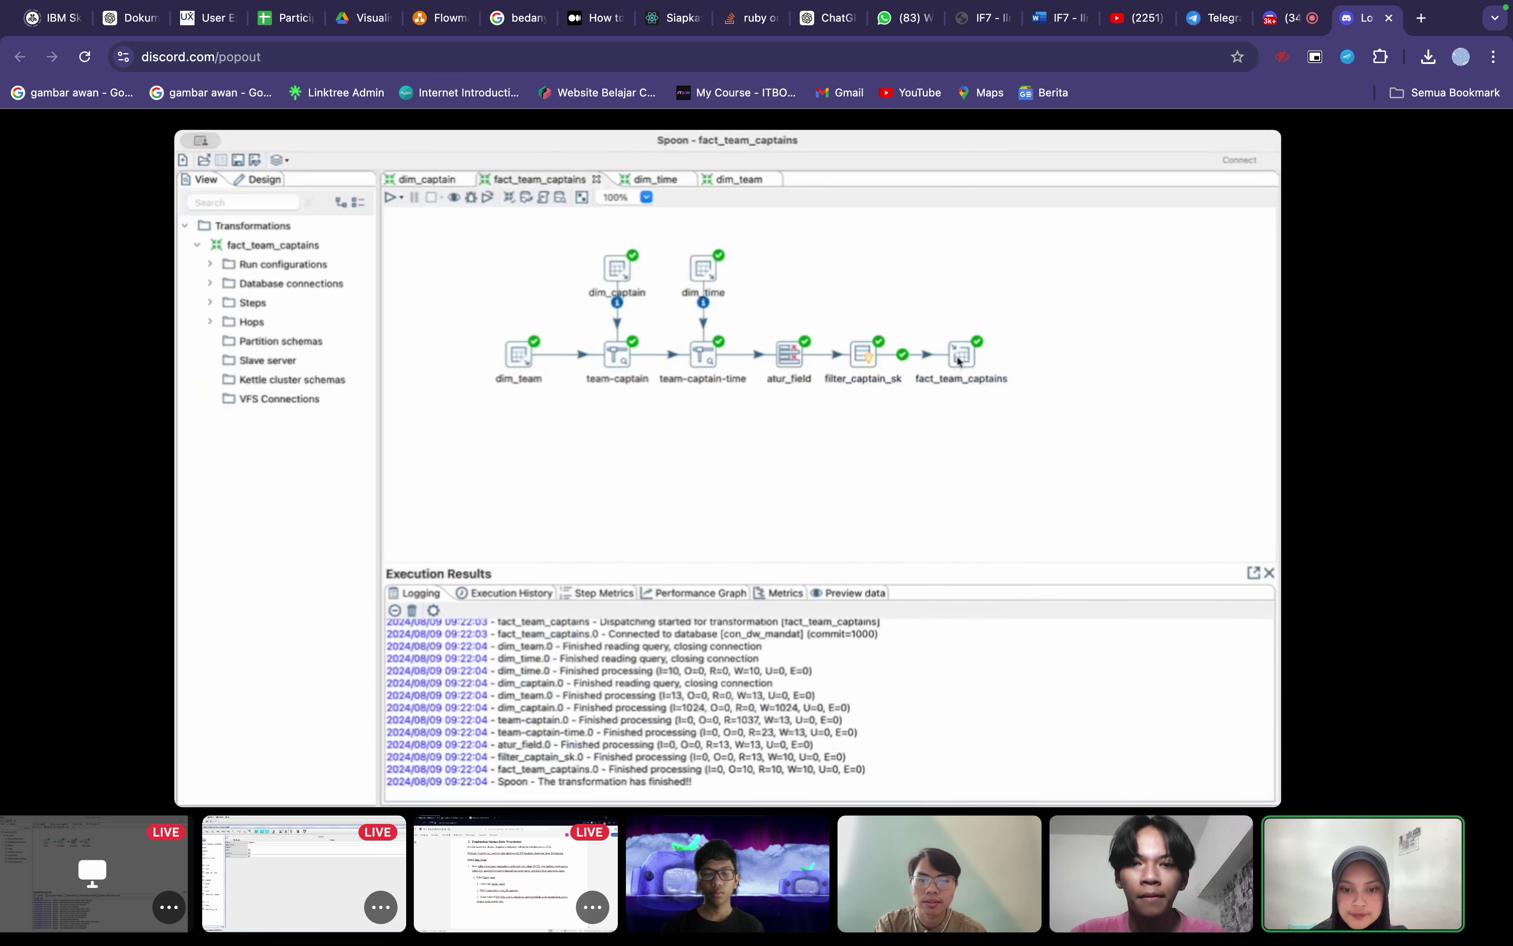
Step: Quick-launch a data preview of the fact_team_captains output step
mouse_move(959, 361)
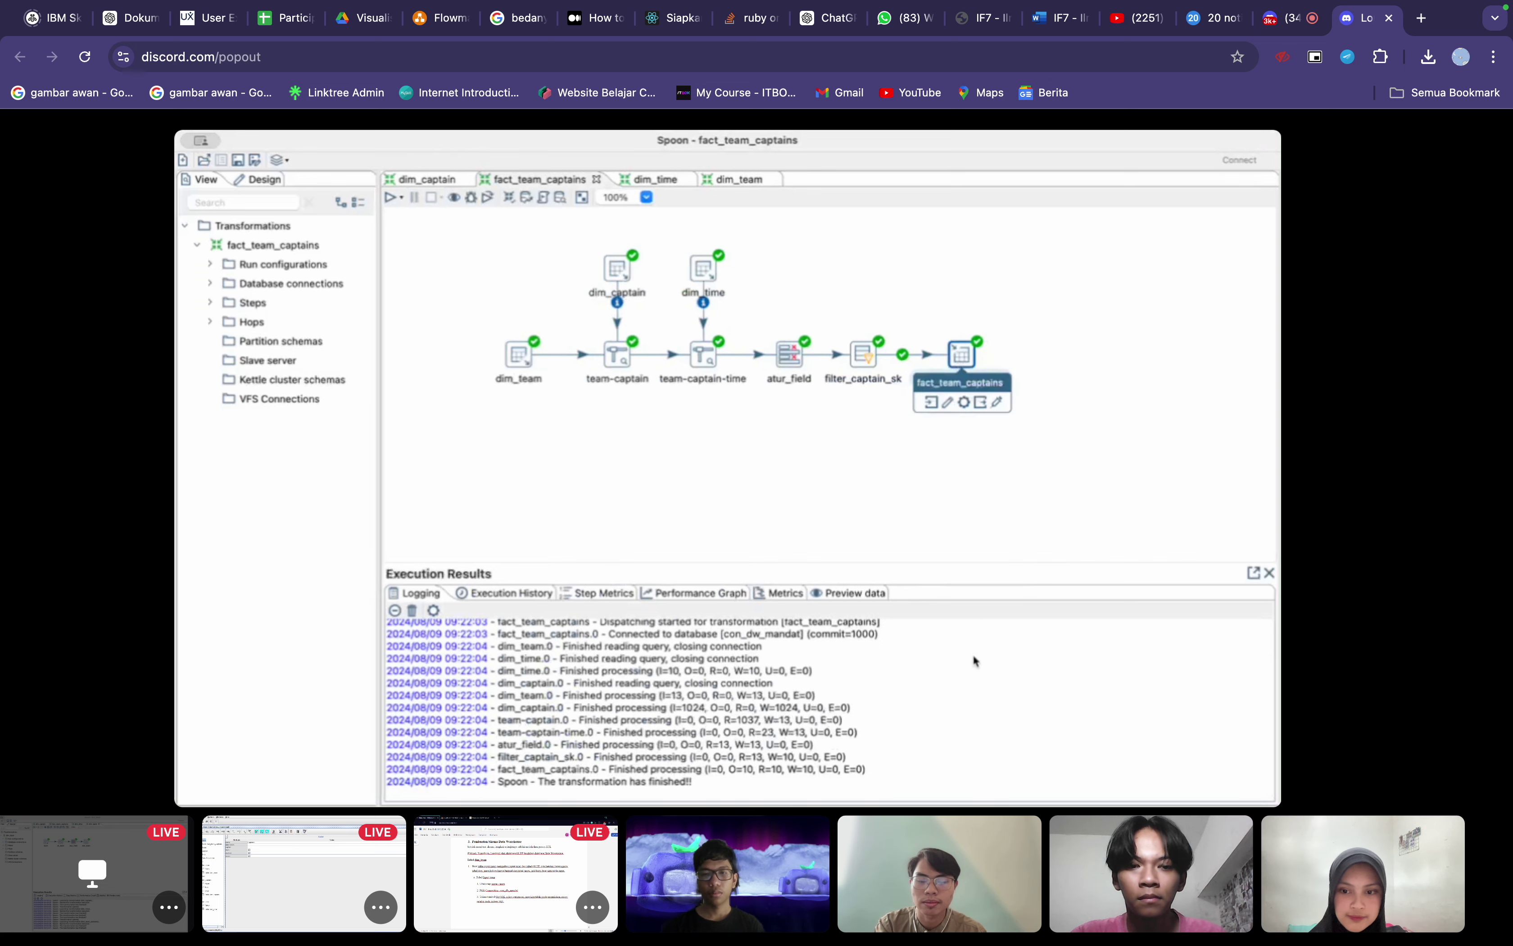
key("F10")
left_click(626, 585)
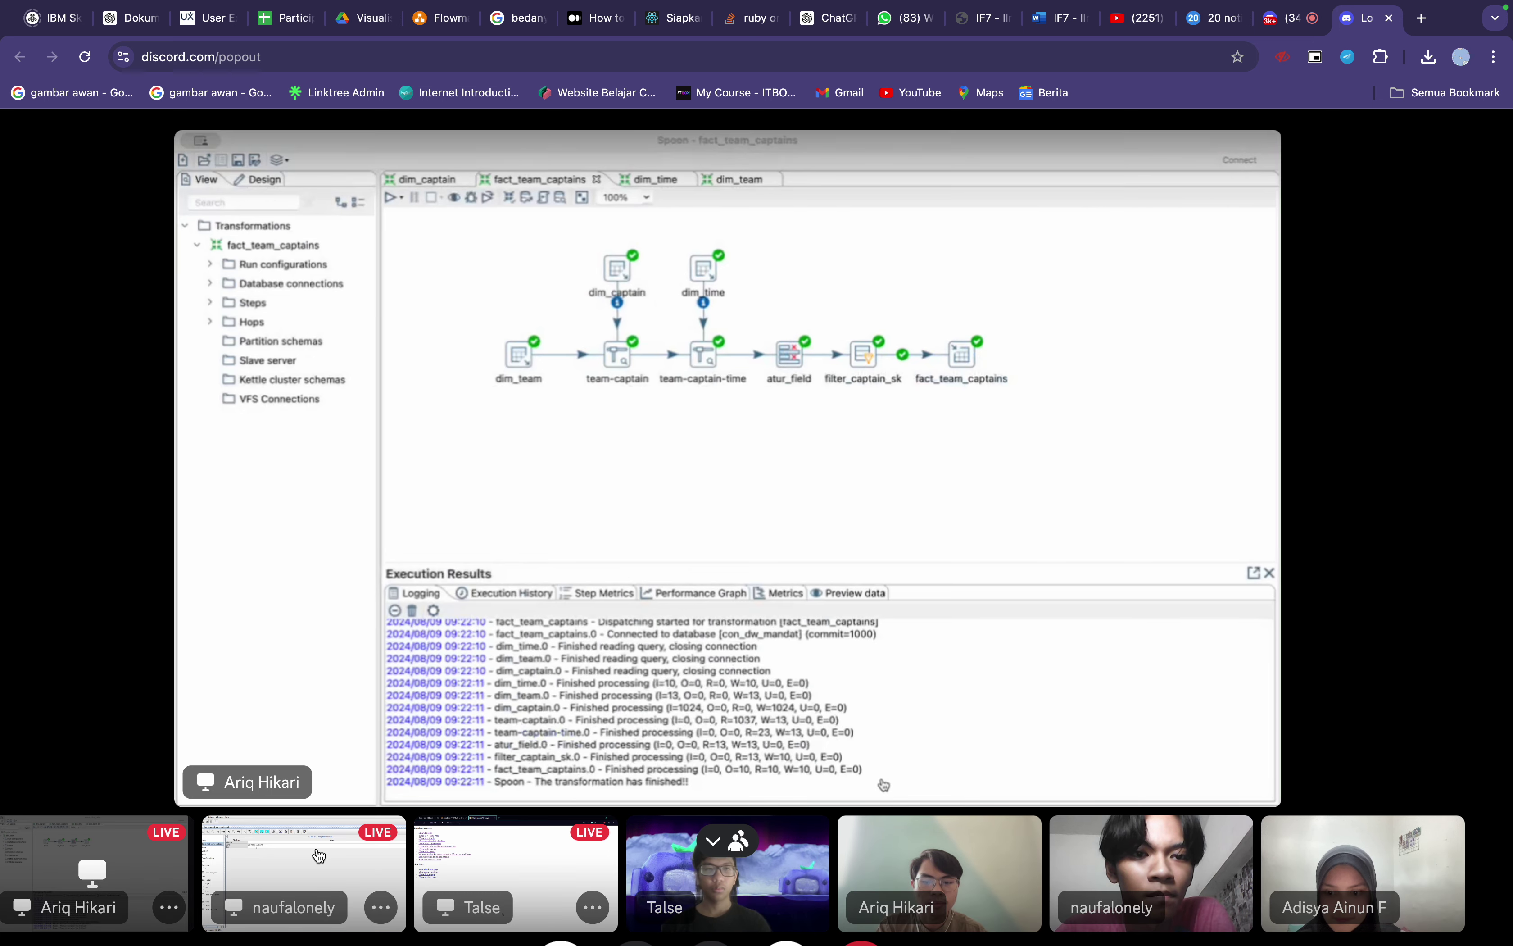
Step: In the Schema Workbench stream, execute the MDX query 'select [measures].[Rata-Rata Umur] on columns, {([Team].[Semua Team],[Captain].[Semua Captain],[Time].[Semua Time])} on rows from Captains'
left_click(351, 869)
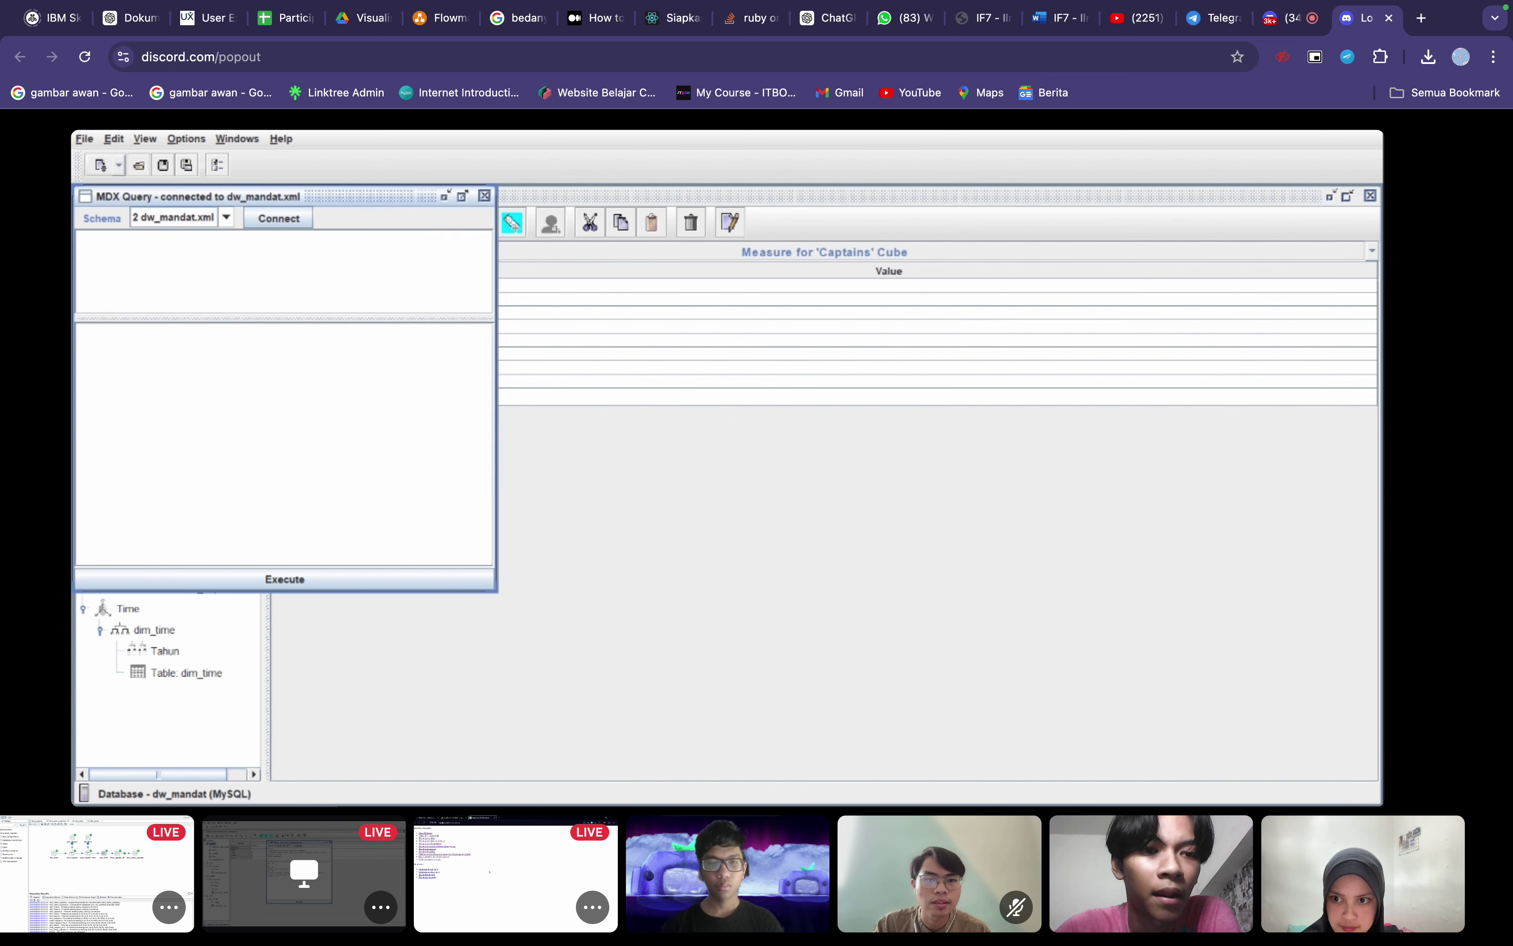
left_click_drag(390, 204, 768, 277)
left_click(717, 312)
type("select  [measures].[Rata-Rata Umur] on columns,  {([Team].[Semua Team],[Captain].[Semua Captain],[Time].[Semua Time])} on rows  from Captains")
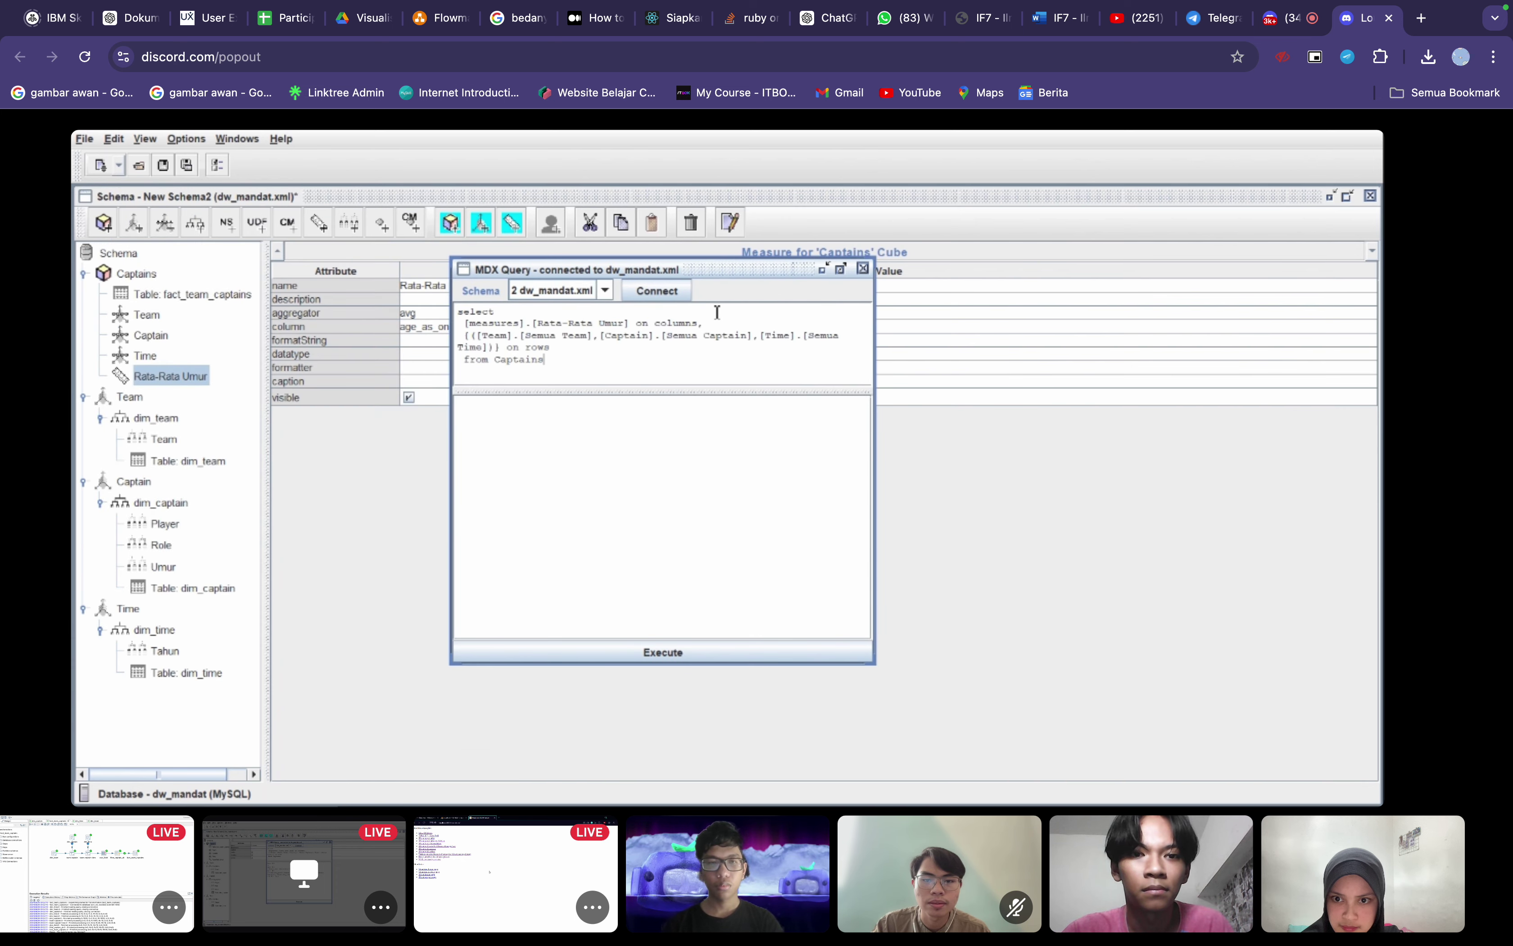
left_click(662, 651)
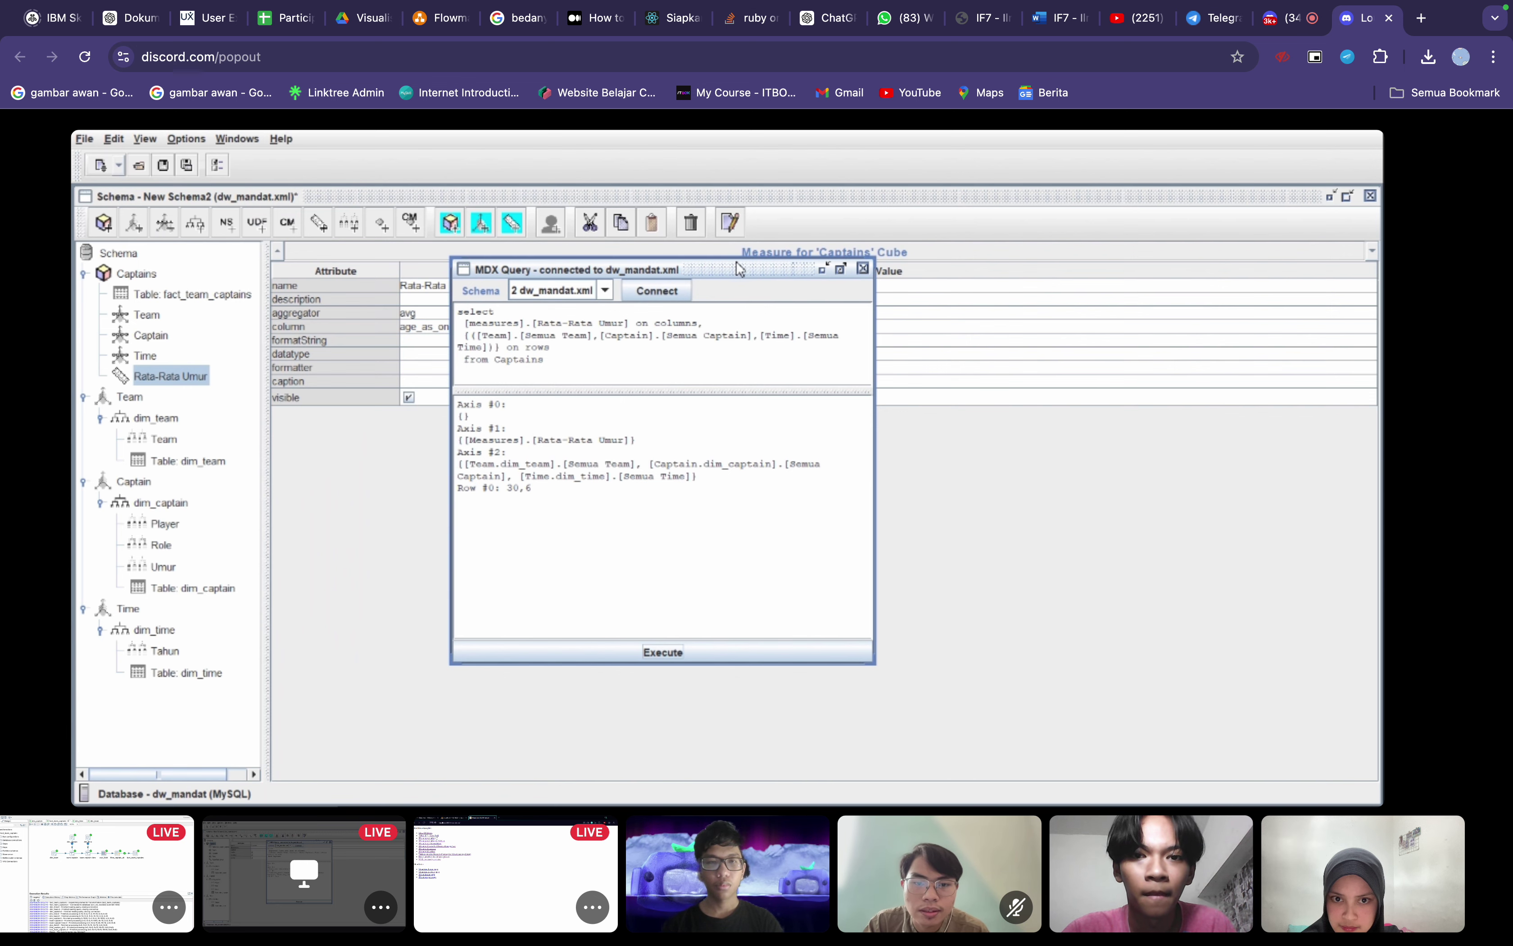
Step: Reposition the MDX Query window and examine the average age returned in Row #0
left_click_drag(740, 269, 739, 191)
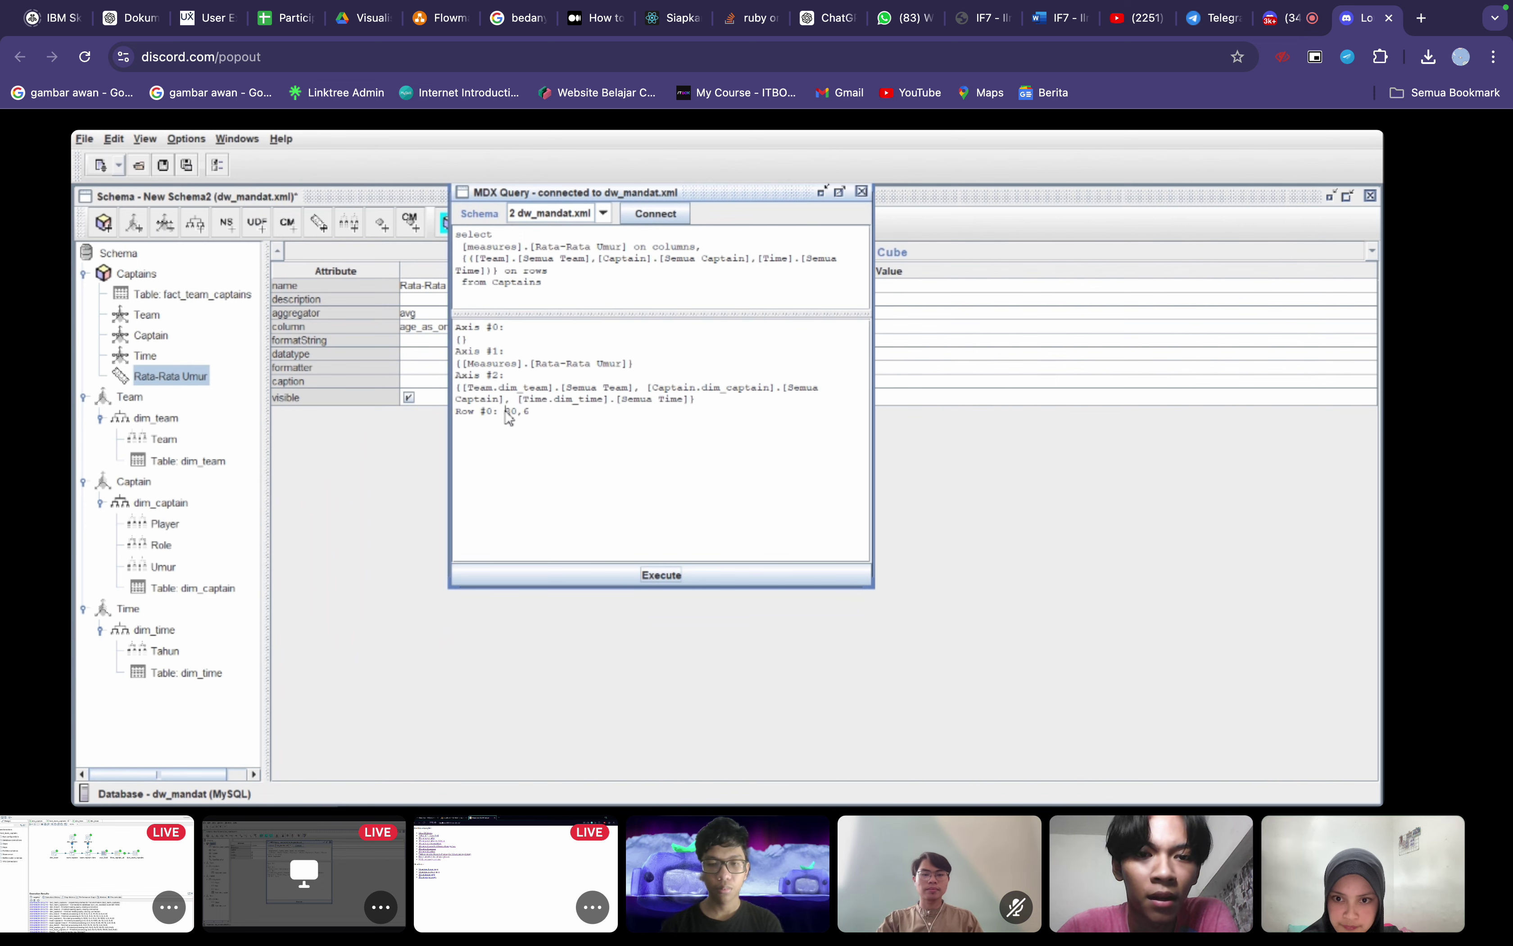
left_click_drag(505, 411, 533, 416)
left_click(535, 423)
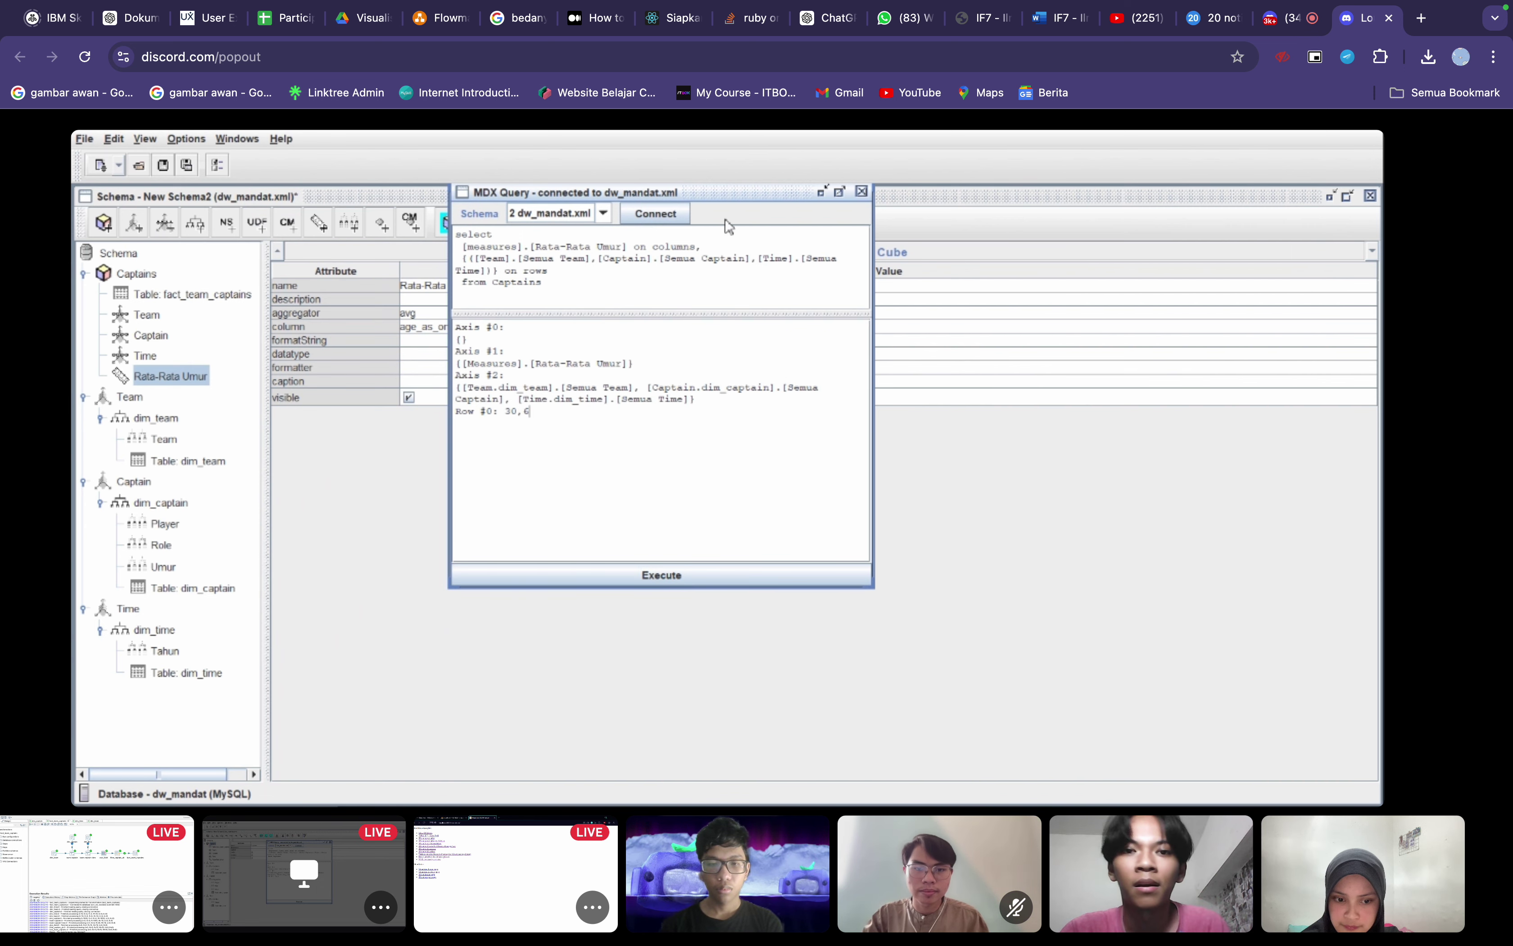
left_click_drag(736, 202, 734, 246)
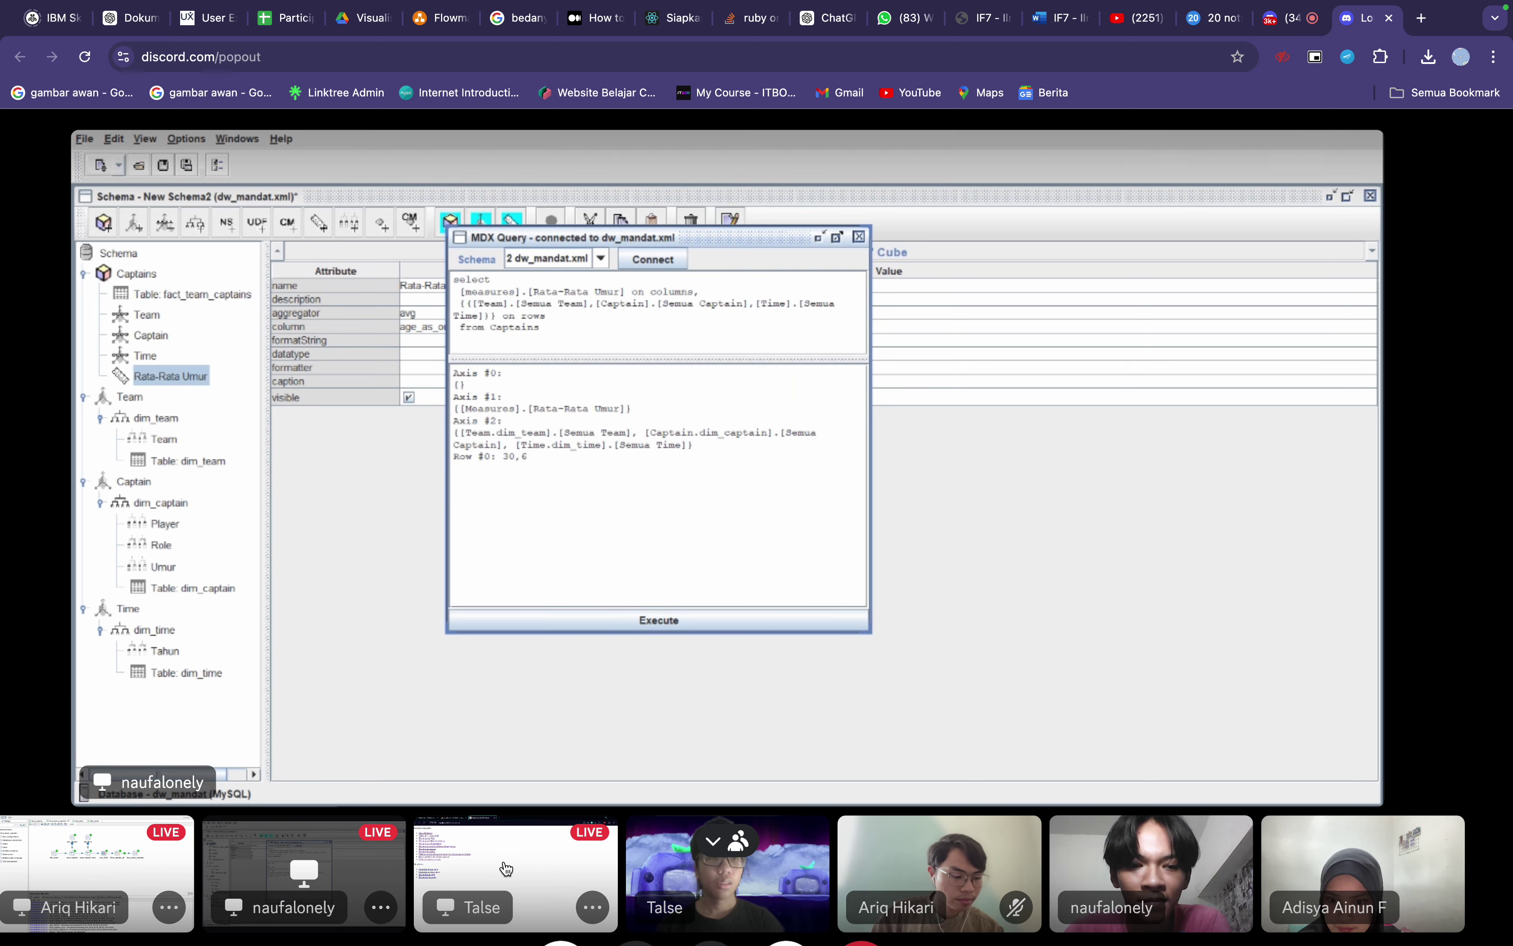
Step: Switch the call's main view to the shared browser showing the Mondrian OLAP Server page
left_click(507, 868)
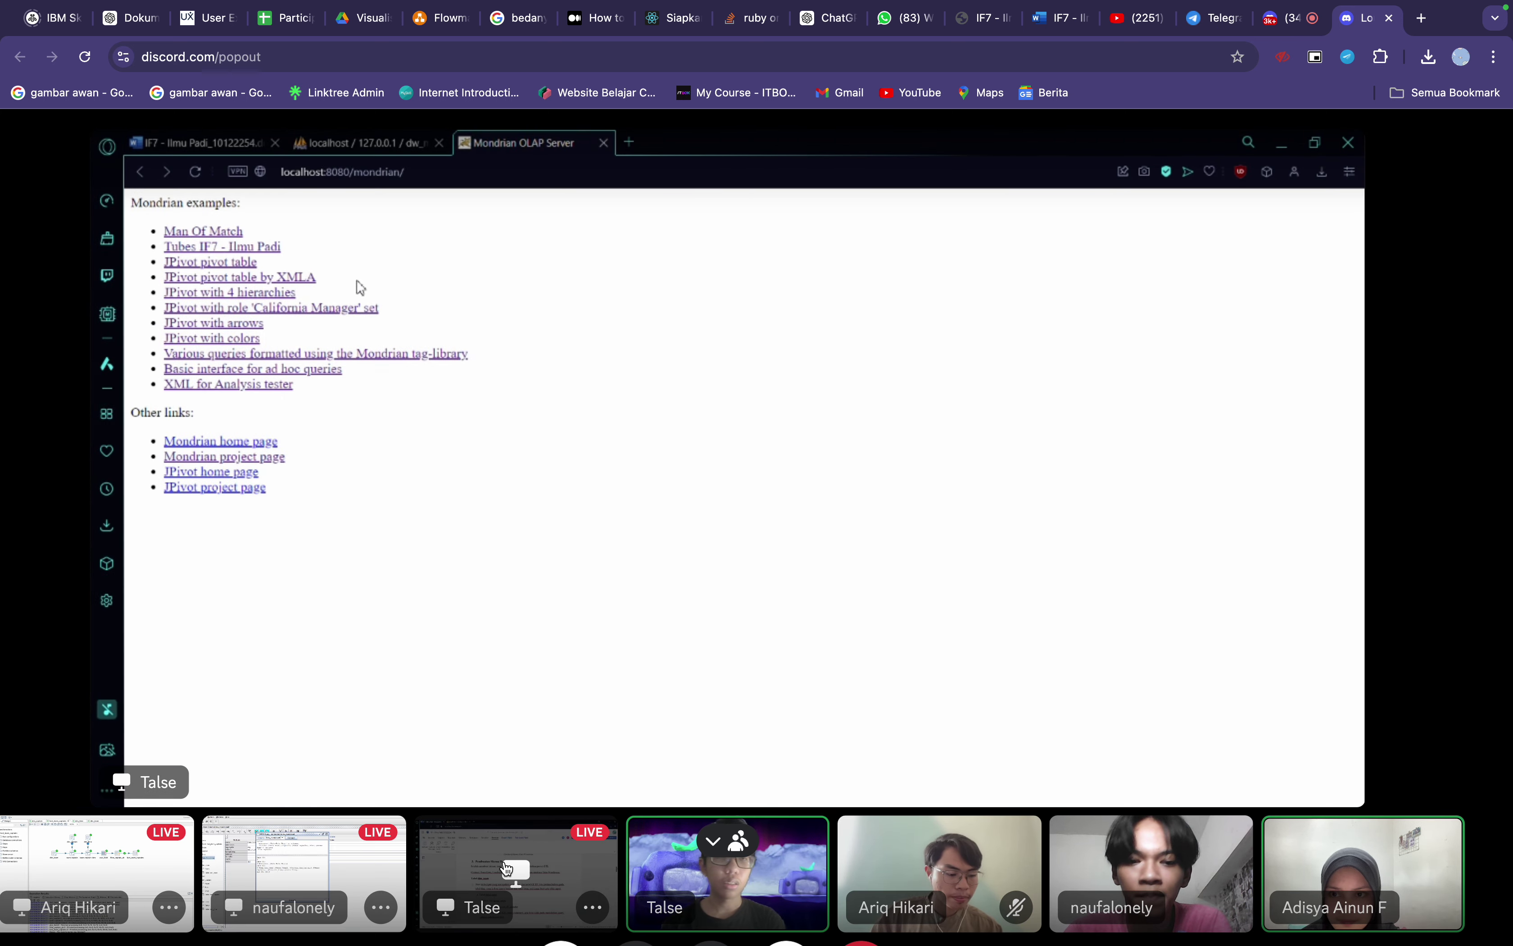